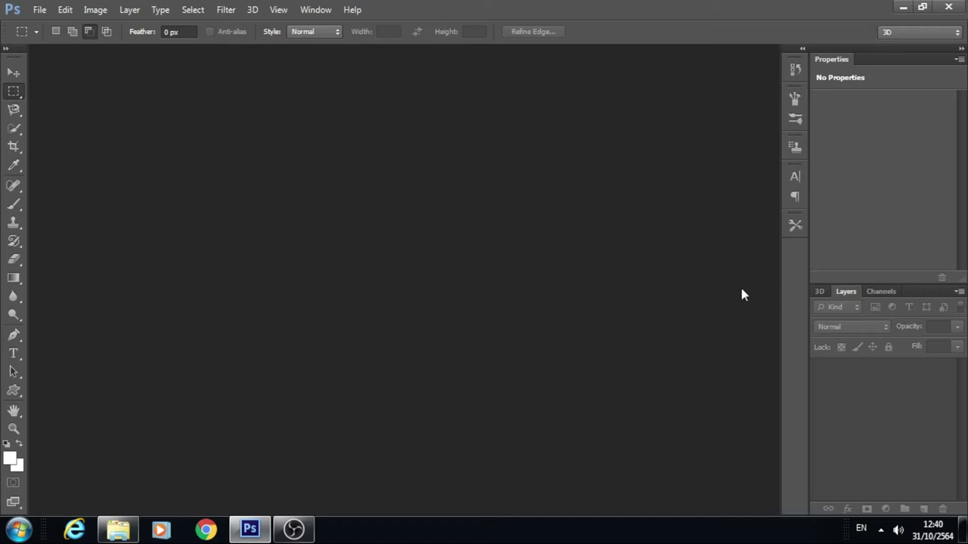
Make a new 3500 × 1500 px, 96 ppi RGB document with White background contents.
left_click(39, 11)
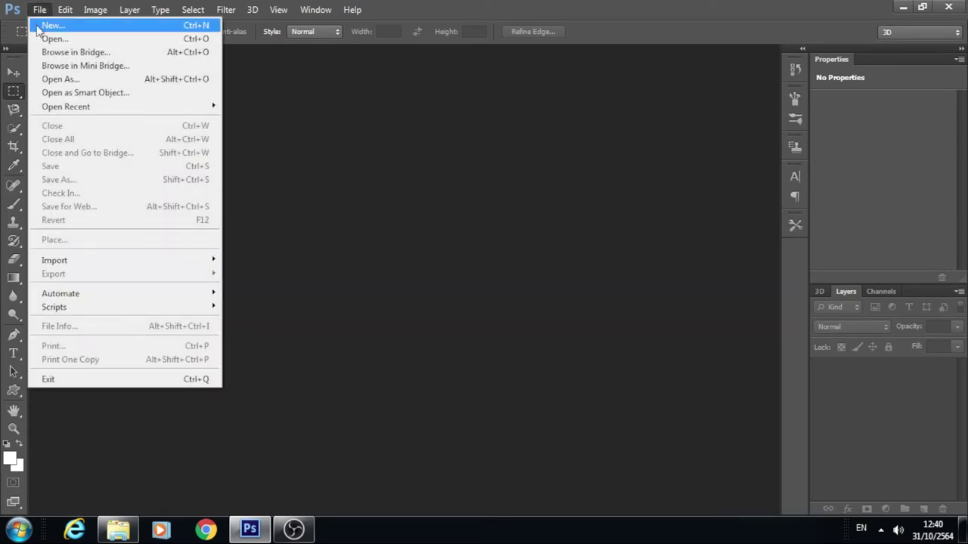
left_click(37, 25)
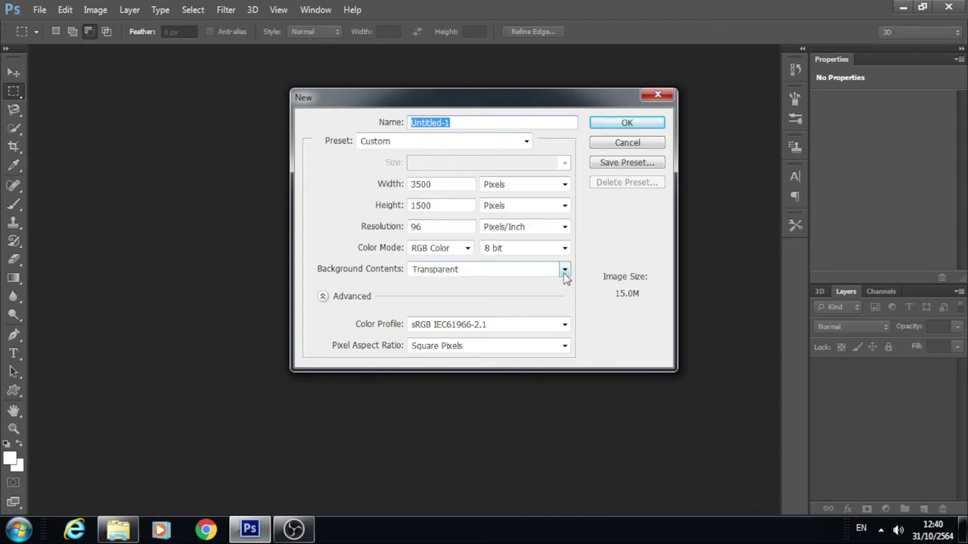
left_click(564, 269)
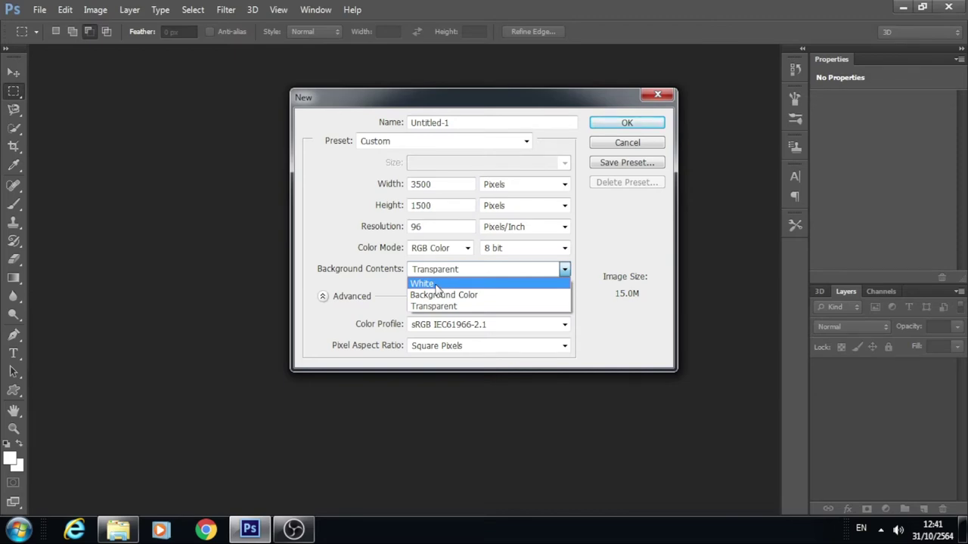
left_click(436, 287)
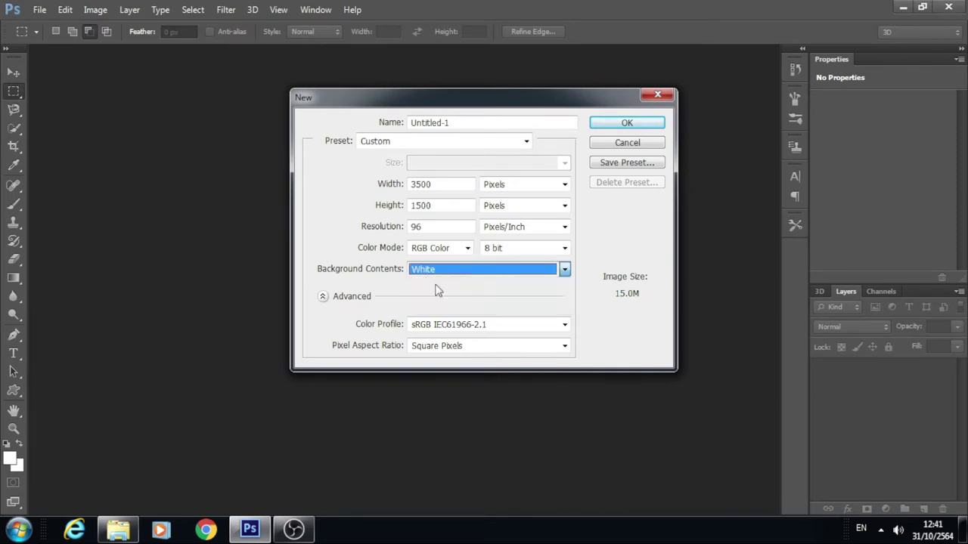
left_click(627, 124)
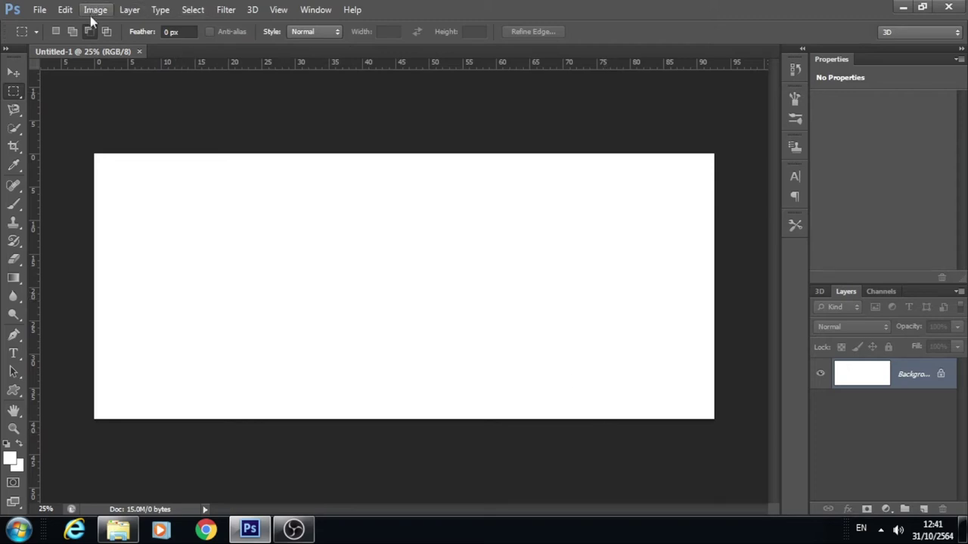
Type LOVE in a large text box in Times New Roman Bold 750 pt.
left_click(15, 354)
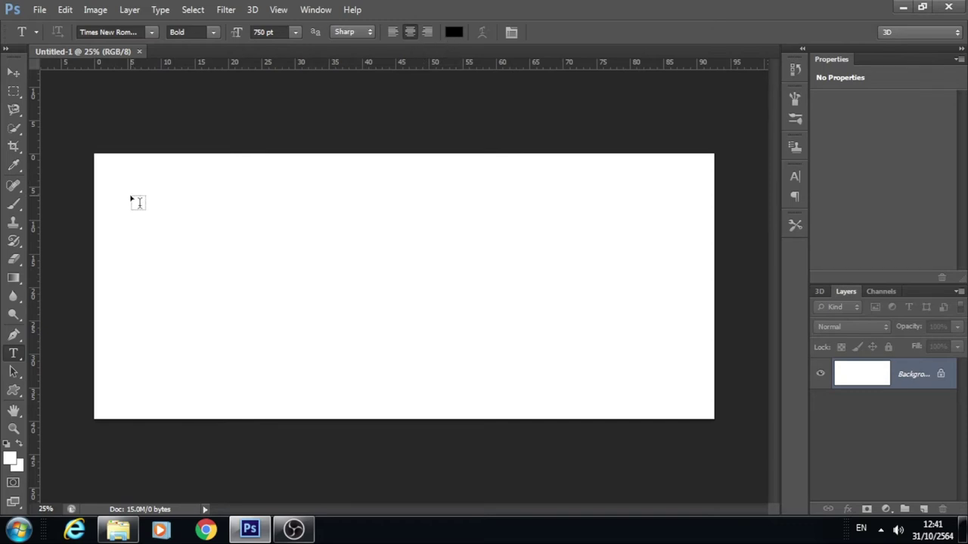
left_click_drag(130, 188, 692, 402)
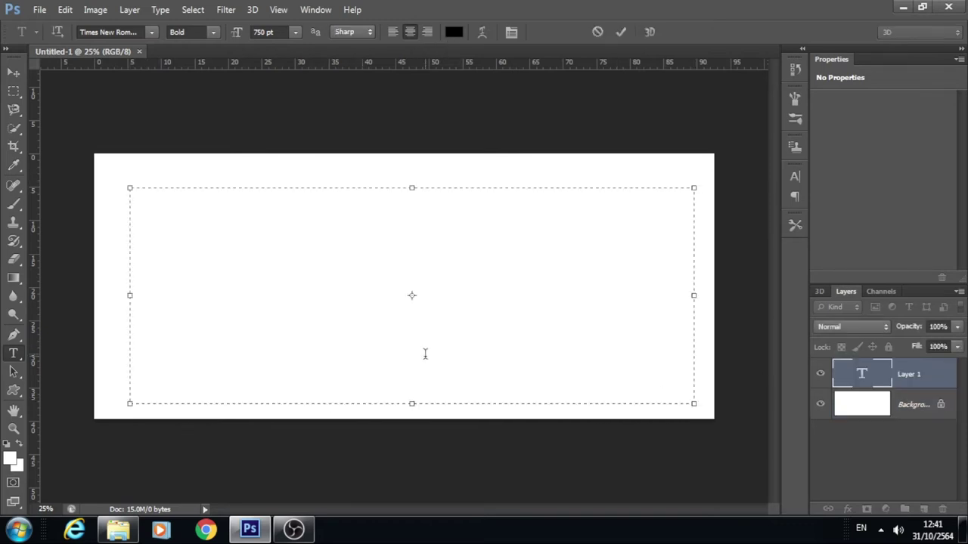
type("L")
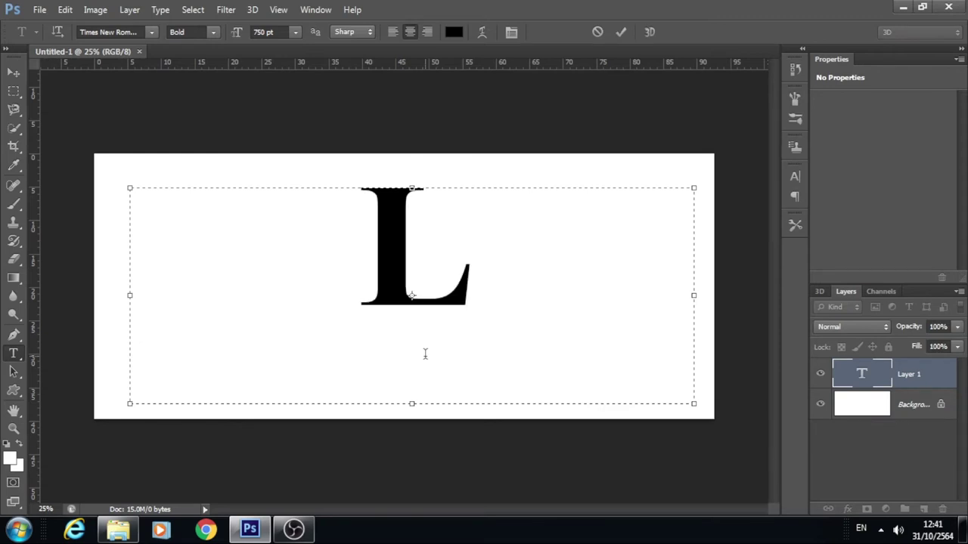
type("OV")
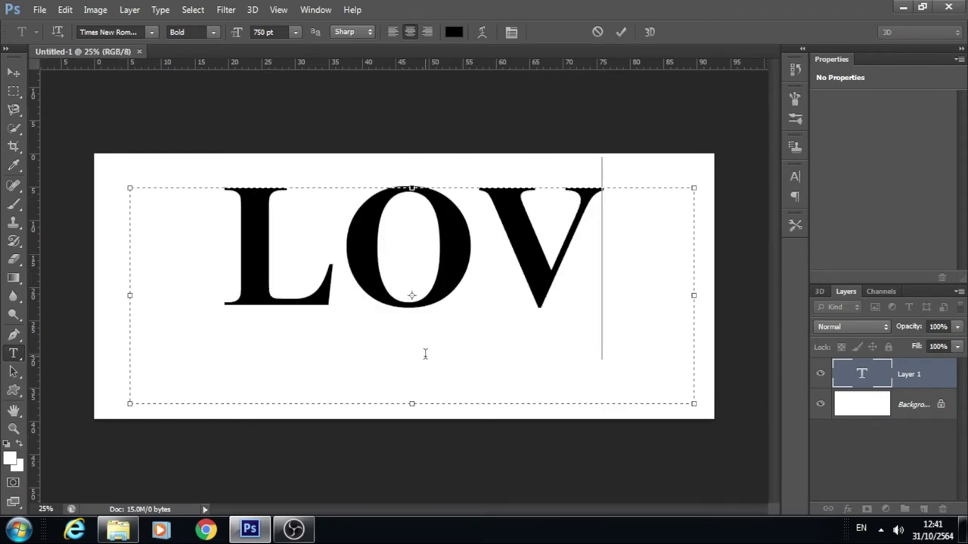
type("E")
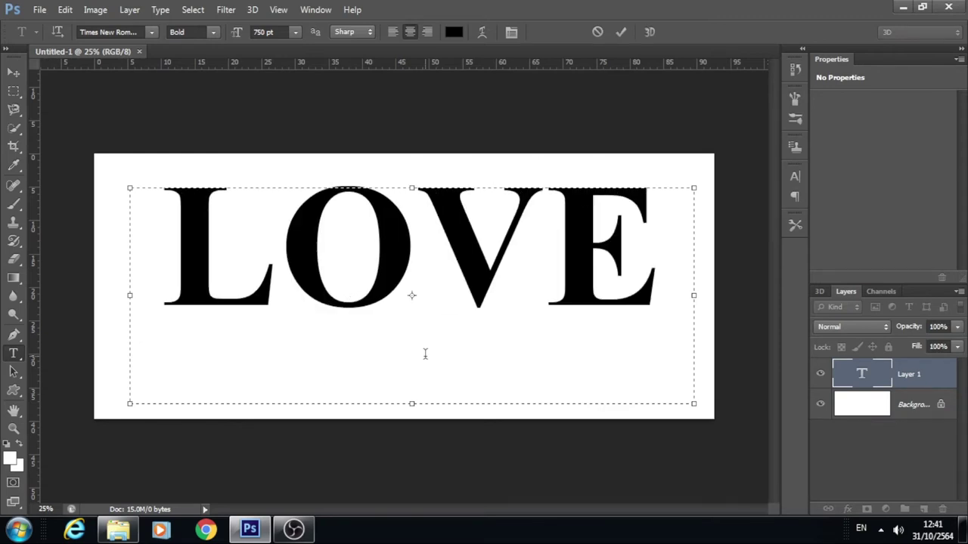
left_click(621, 33)
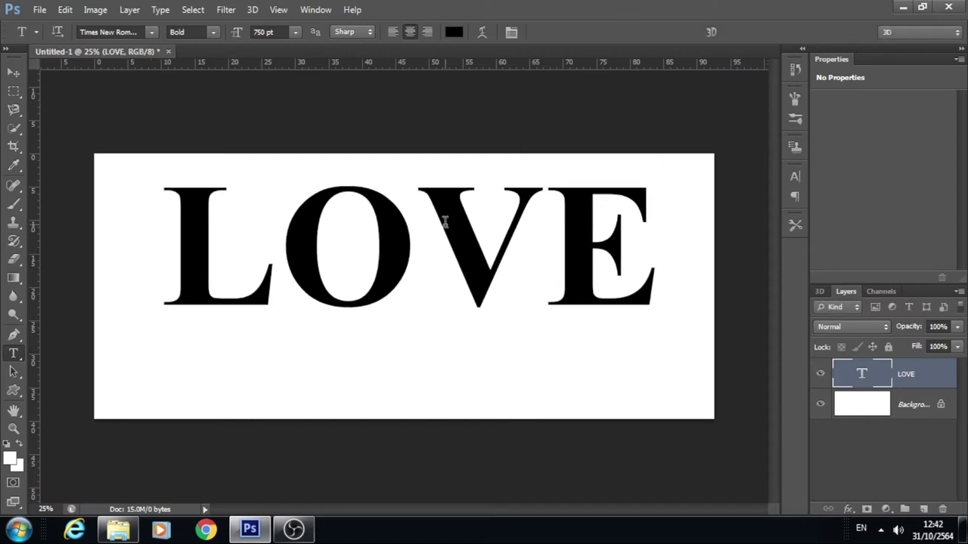
Move the LOVE text lower so it sits across the middle of the canvas.
left_click(14, 72)
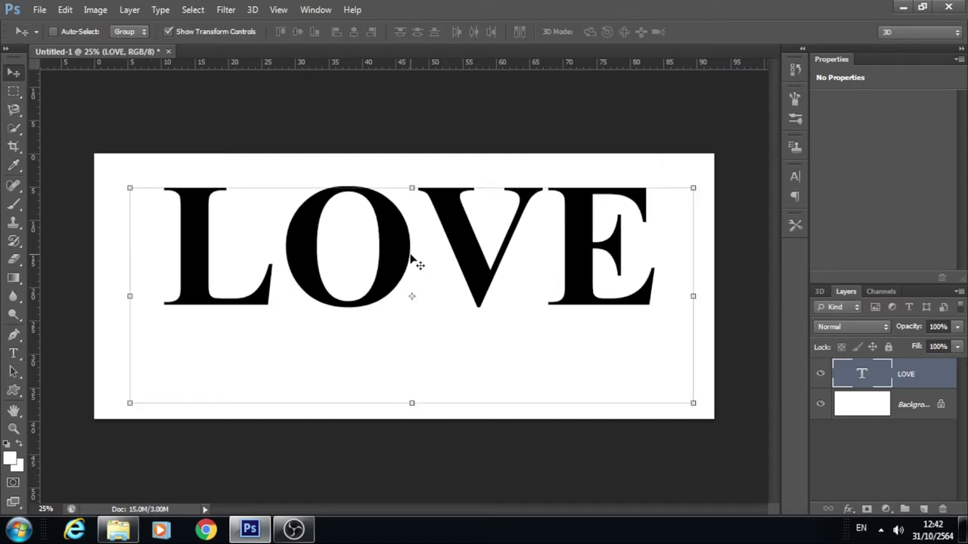
left_click_drag(419, 264, 411, 298)
left_click(862, 486)
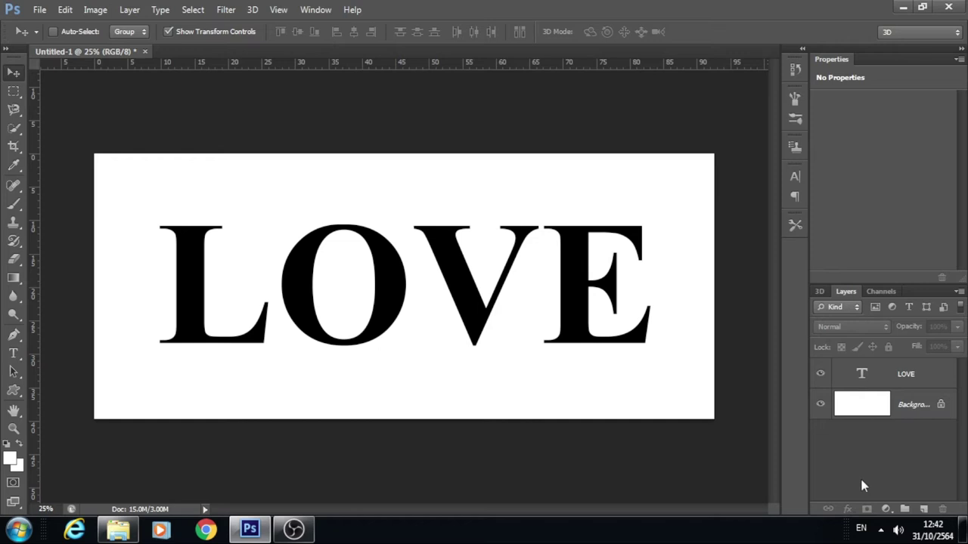
left_click(39, 9)
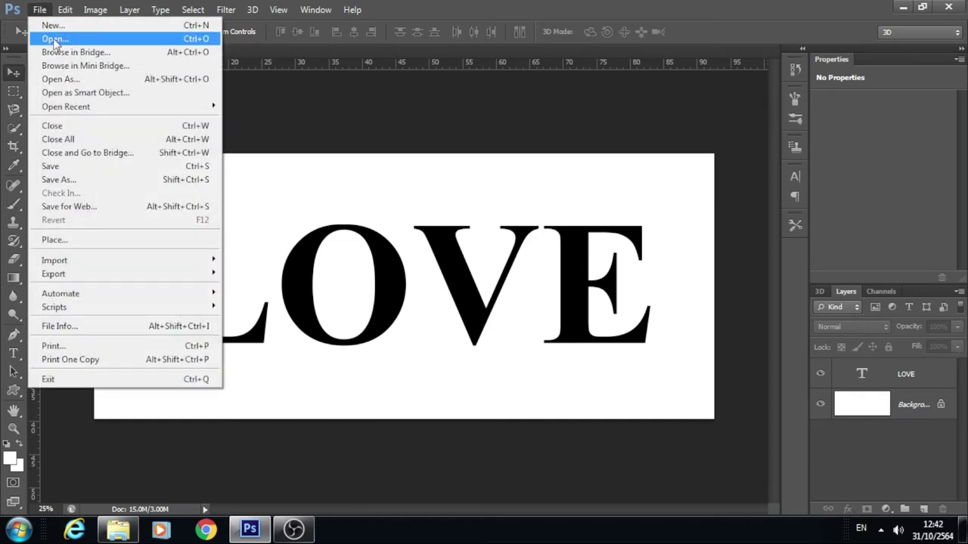
Open 3.jpg from the Desktop and float its window at the lower right.
left_click(54, 40)
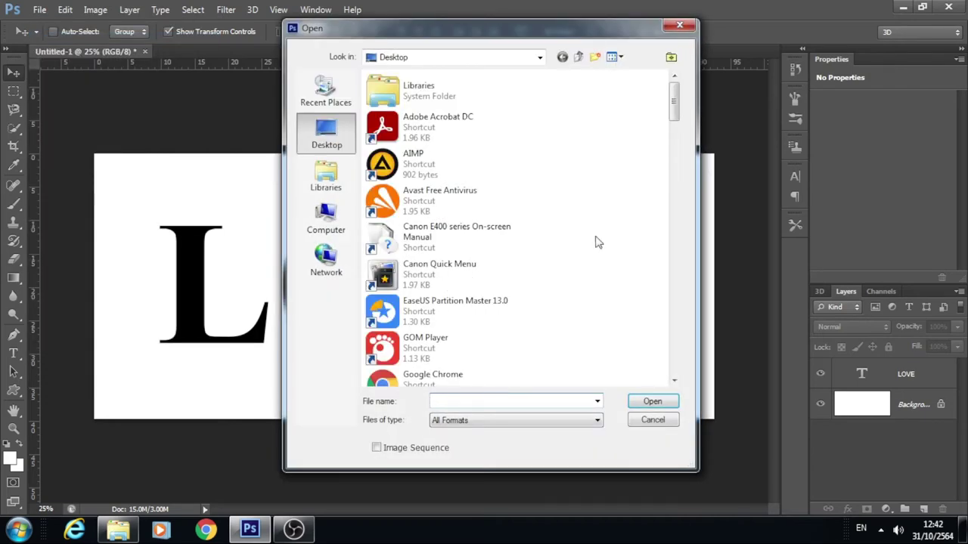
left_click_drag(679, 115, 677, 184)
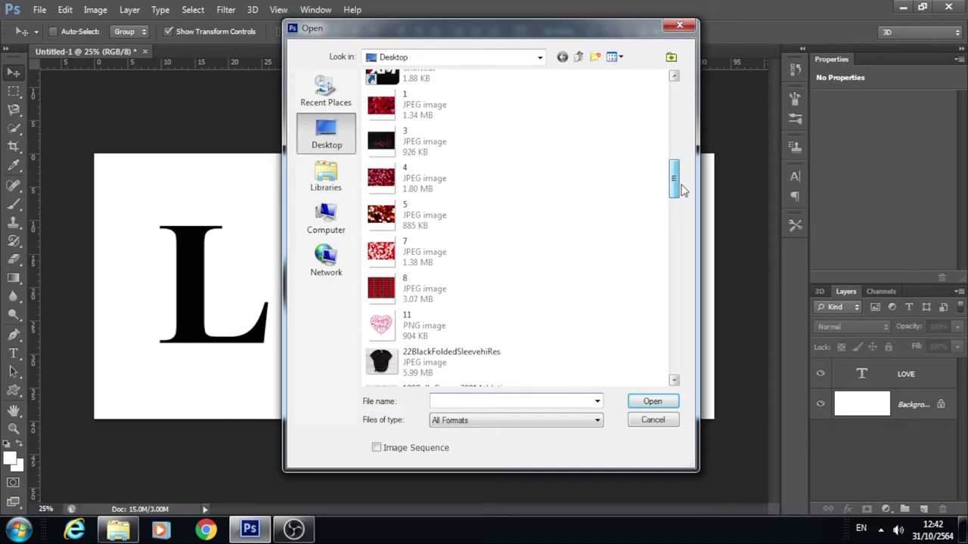
double_click(415, 162)
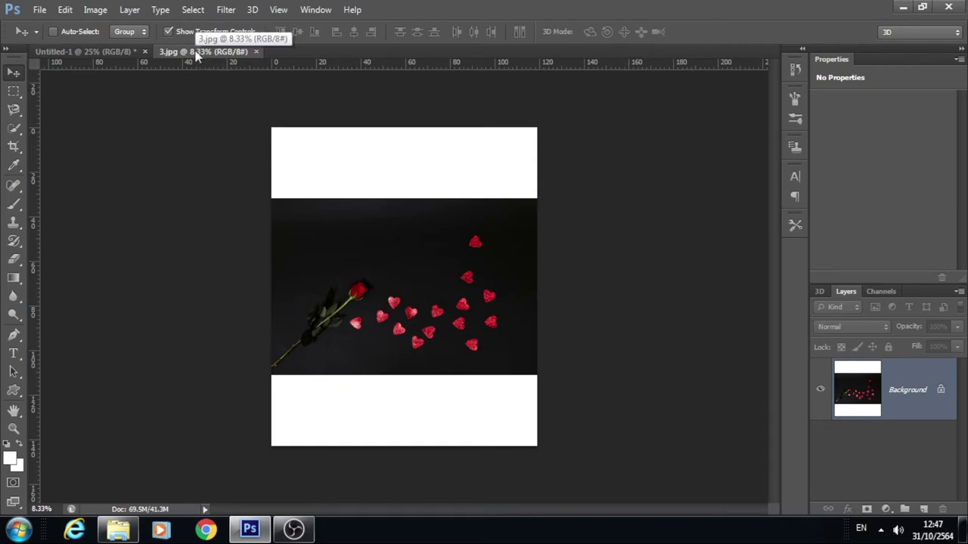
left_click_drag(195, 53, 828, 377)
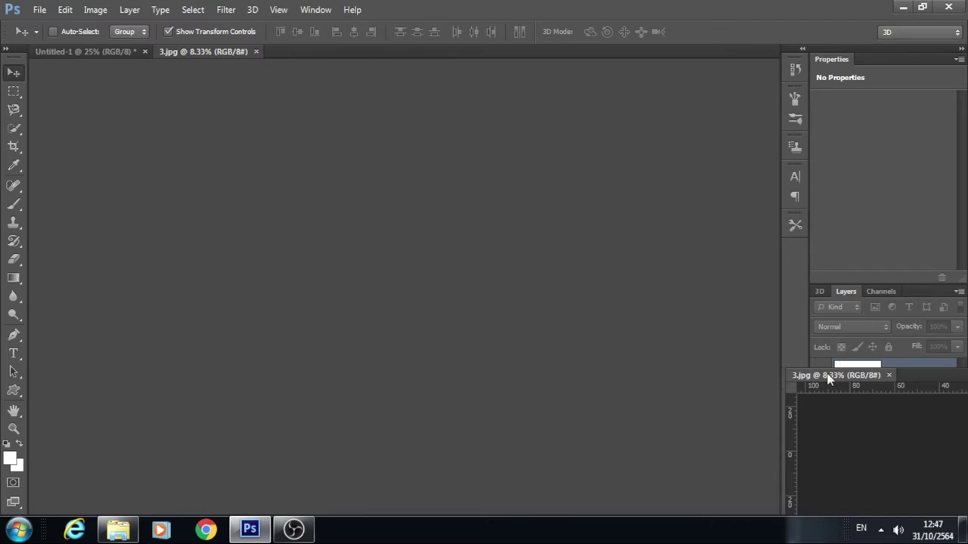
left_click_drag(829, 379, 819, 474)
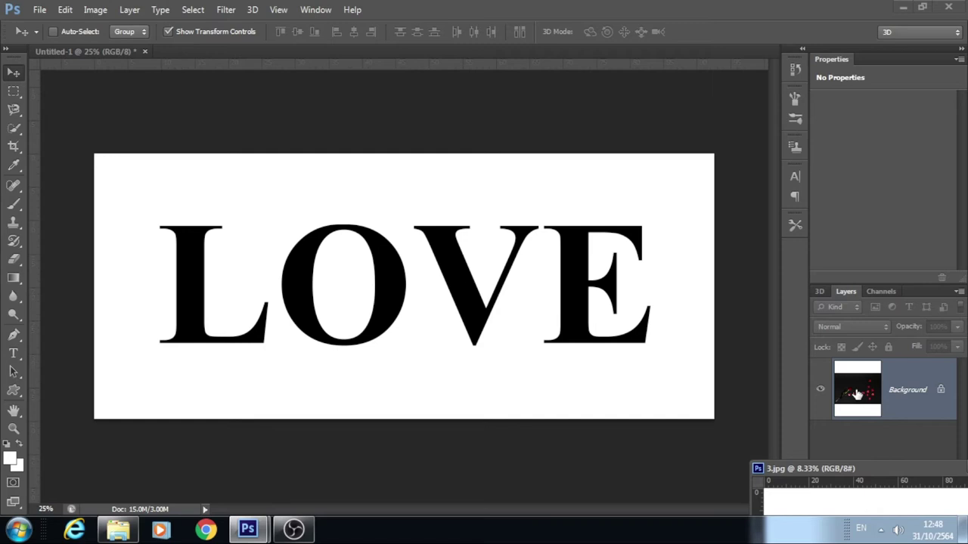
Drag the 3.jpg photo into the LOVE document as Layer 1, frame it, and close the original.
left_click_drag(856, 394, 454, 316)
key("ctrl+r")
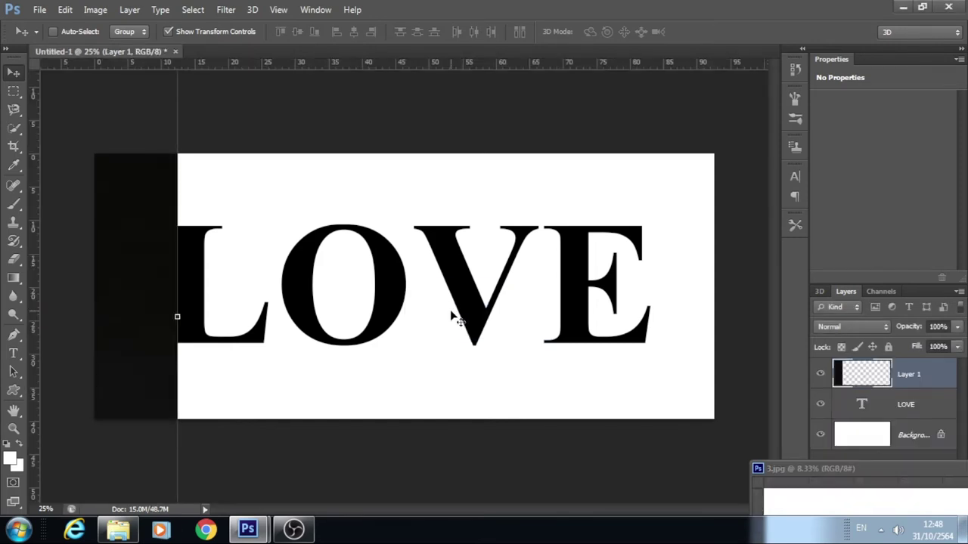
left_click_drag(127, 323, 658, 335)
left_click(912, 469)
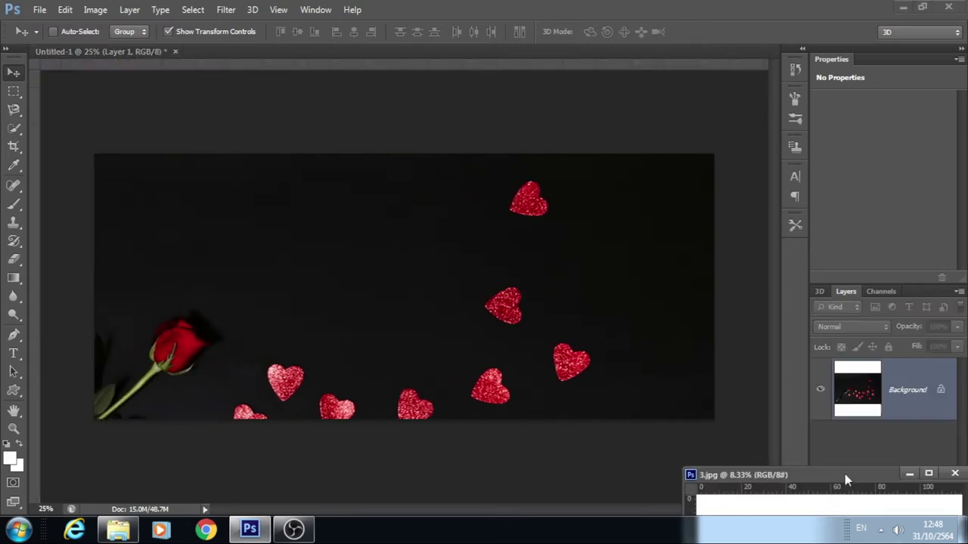
left_click(955, 475)
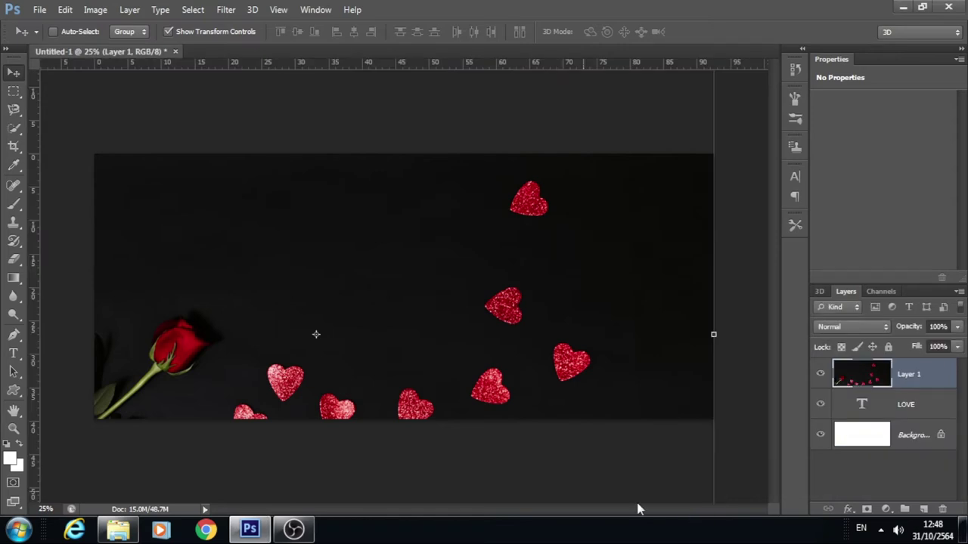
left_click_drag(420, 376, 473, 315)
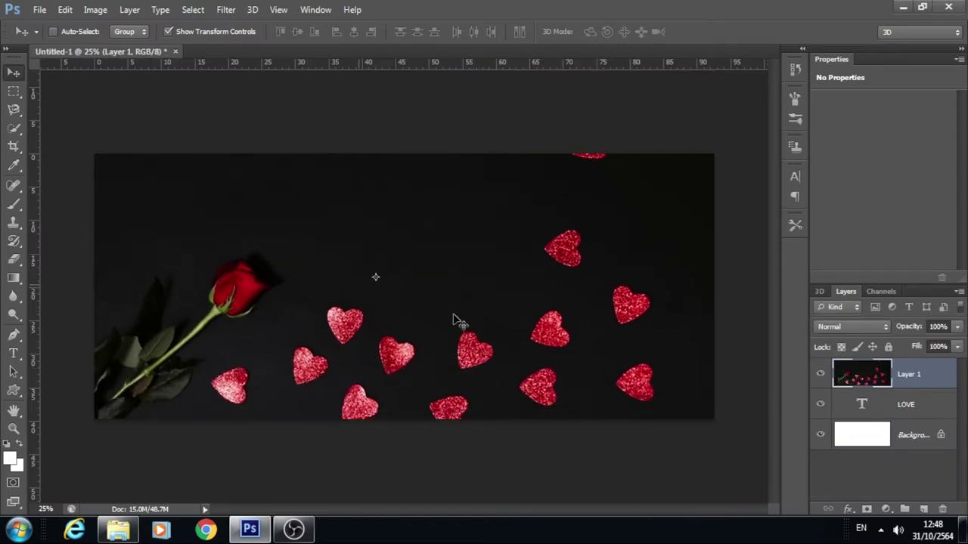
left_click(129, 10)
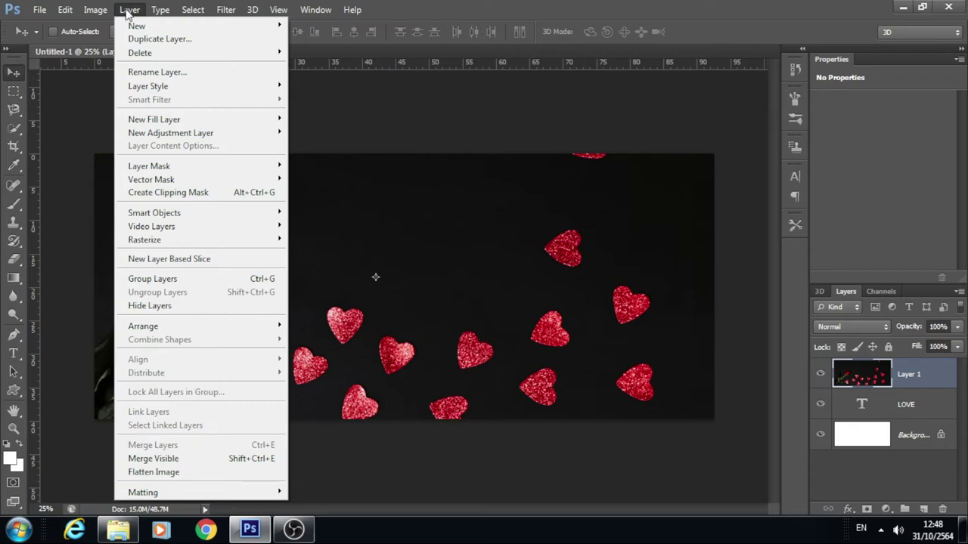
left_click(170, 194)
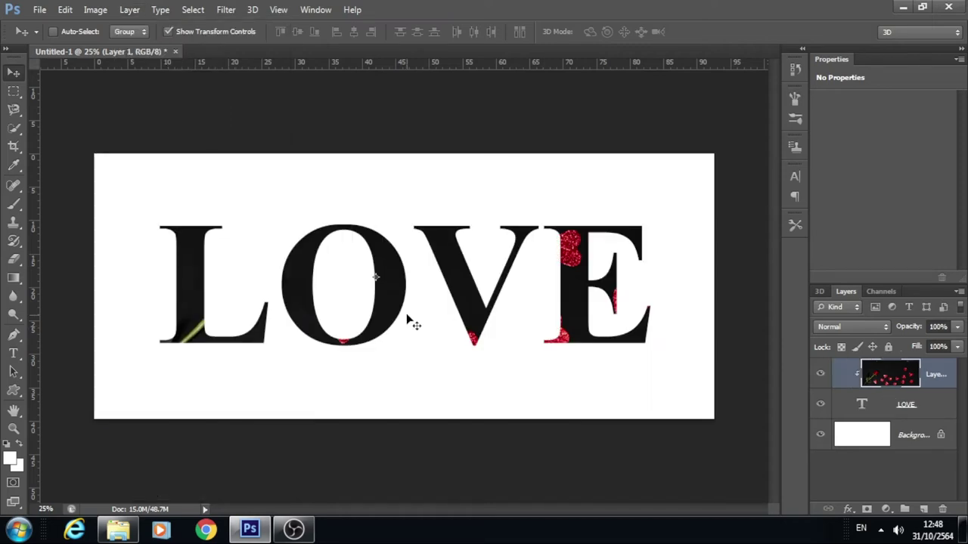
left_click_drag(413, 322, 449, 276)
left_click_drag(459, 295, 457, 299)
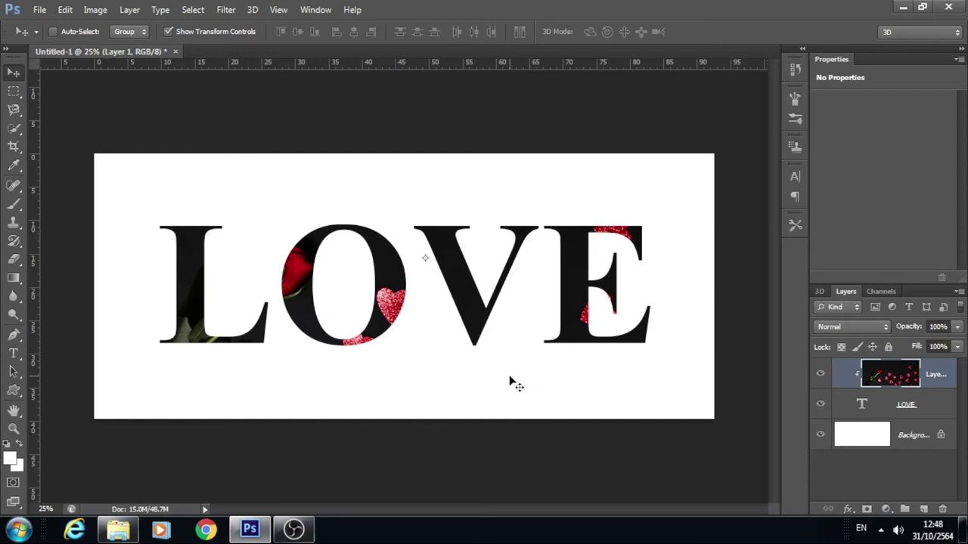
left_click(65, 9)
left_click(98, 36)
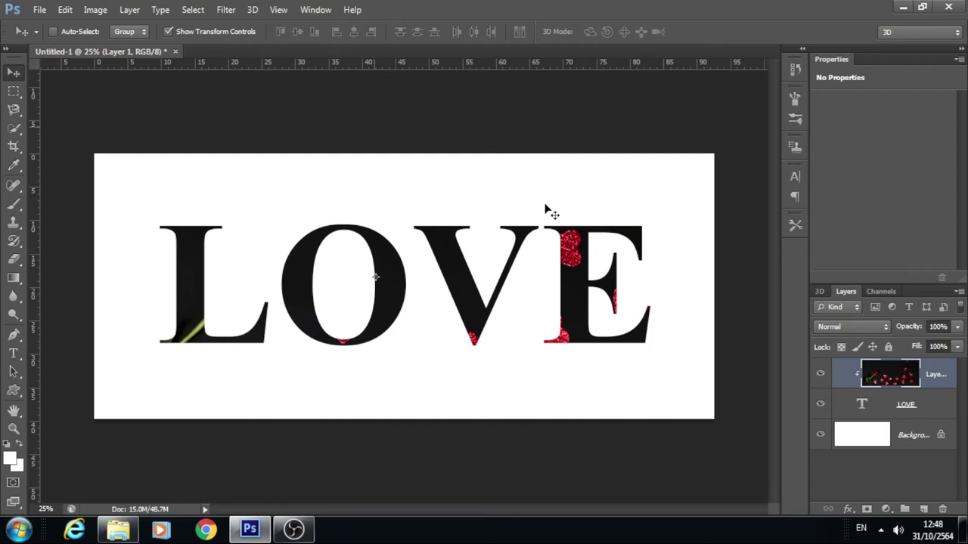
left_click(65, 10)
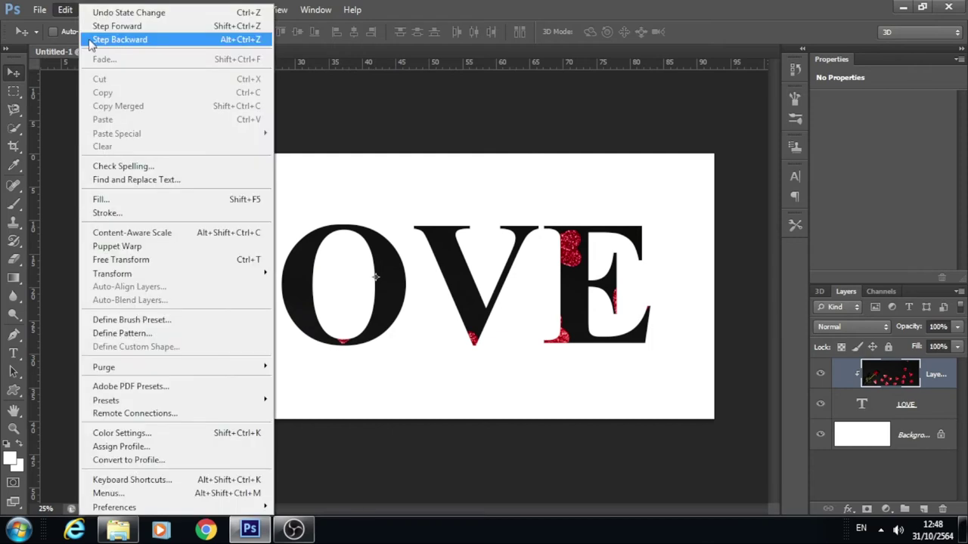
left_click(89, 38)
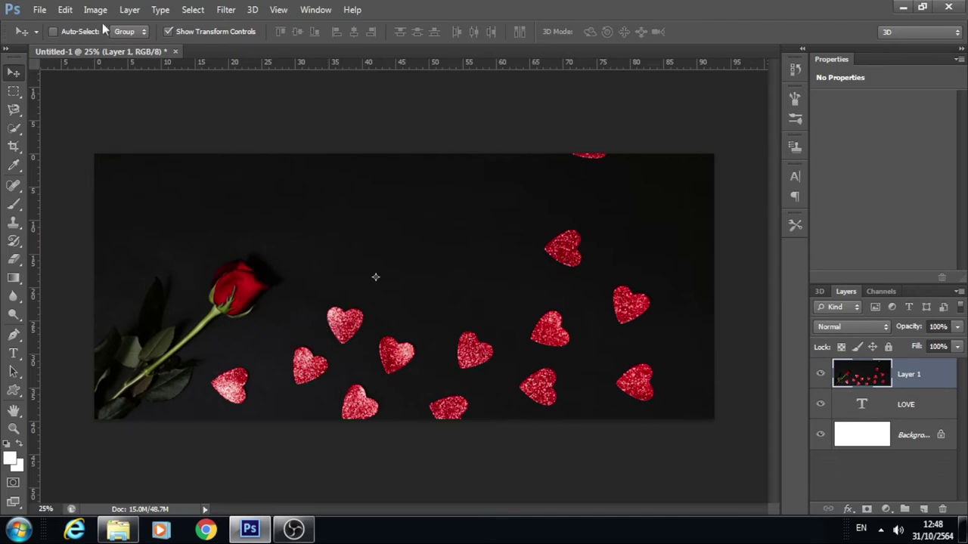
Free Transform Layer 1 to about 78.5% × 76.4% so it spans the canvas width.
left_click(65, 10)
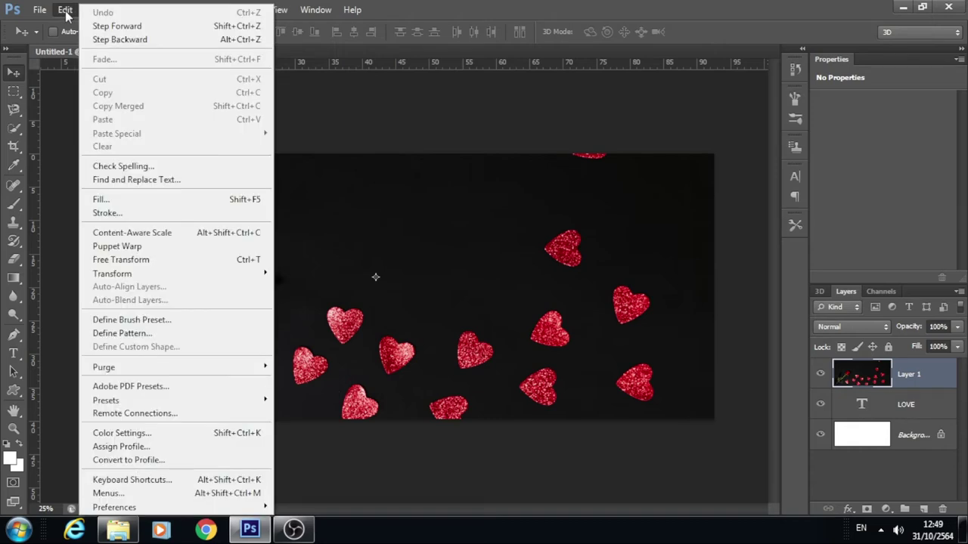
left_click(121, 259)
left_click_drag(121, 264, 404, 193)
left_click_drag(143, 459, 424, 231)
left_click_drag(481, 228, 257, 462)
left_click_drag(609, 225, 716, 236)
left_click_drag(454, 347, 456, 375)
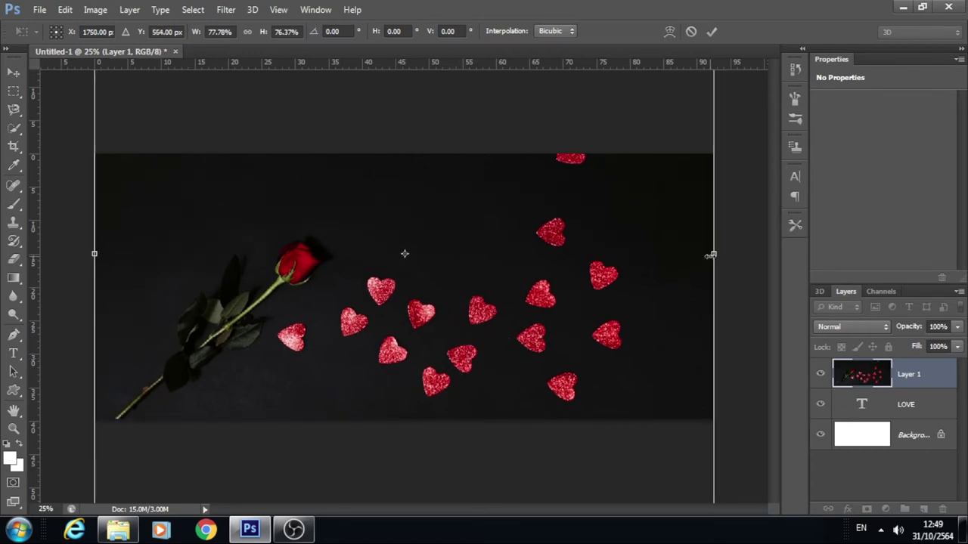
left_click_drag(711, 255, 574, 289)
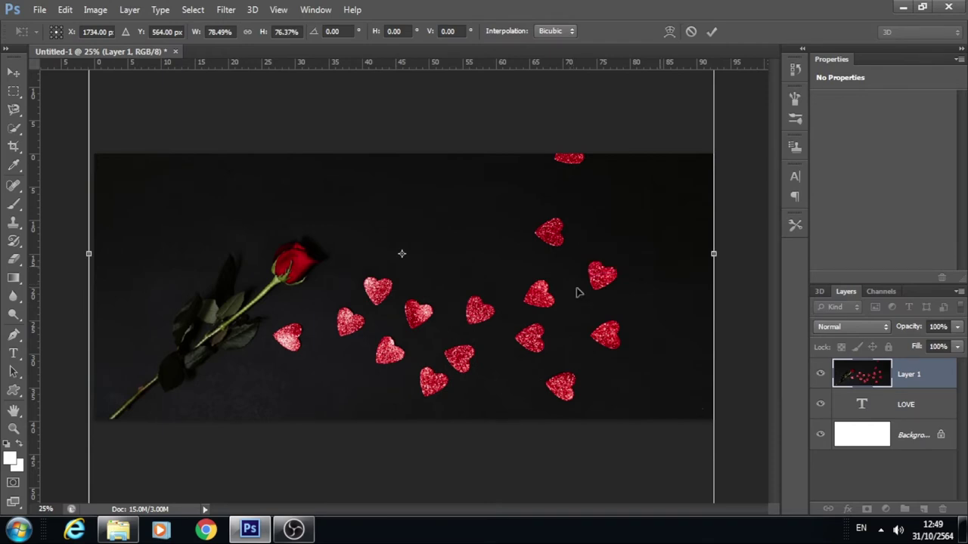
left_click(711, 32)
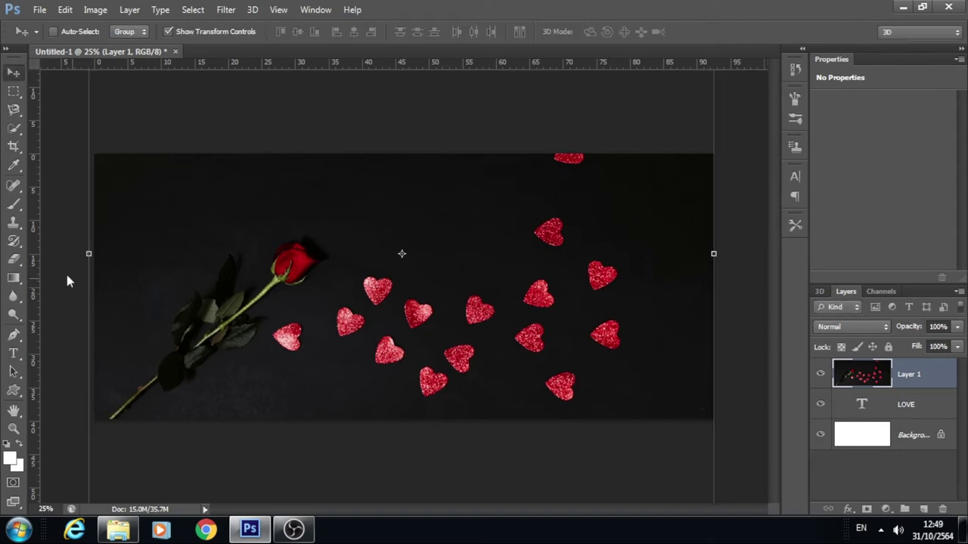
left_click(129, 10)
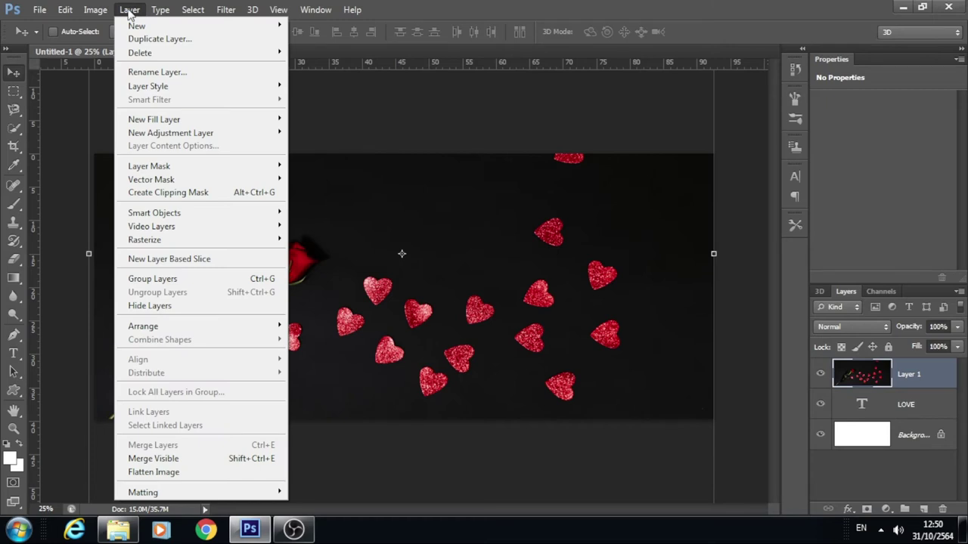
Clip the photo into the LOVE text and position the rose inside the O.
left_click(155, 194)
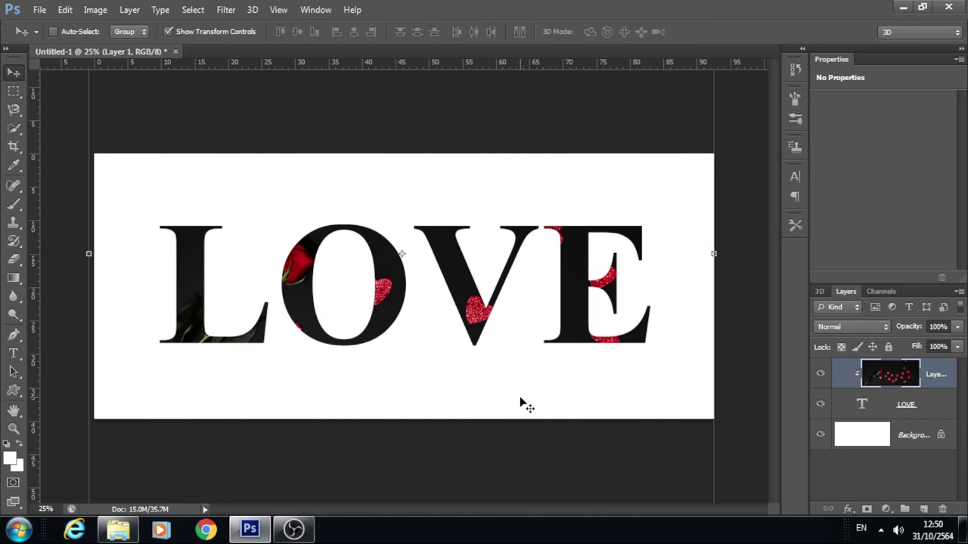
left_click_drag(399, 322, 415, 331)
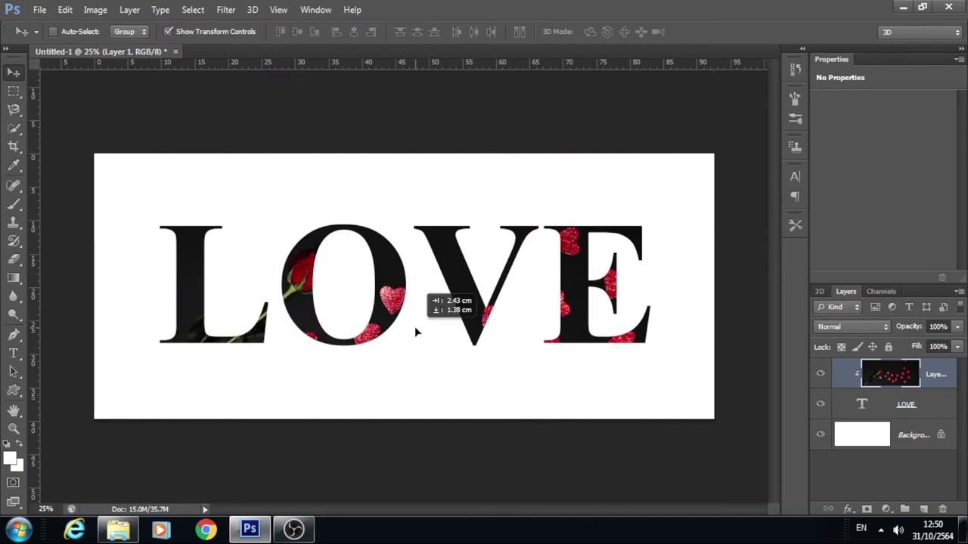
left_click_drag(415, 331, 426, 310)
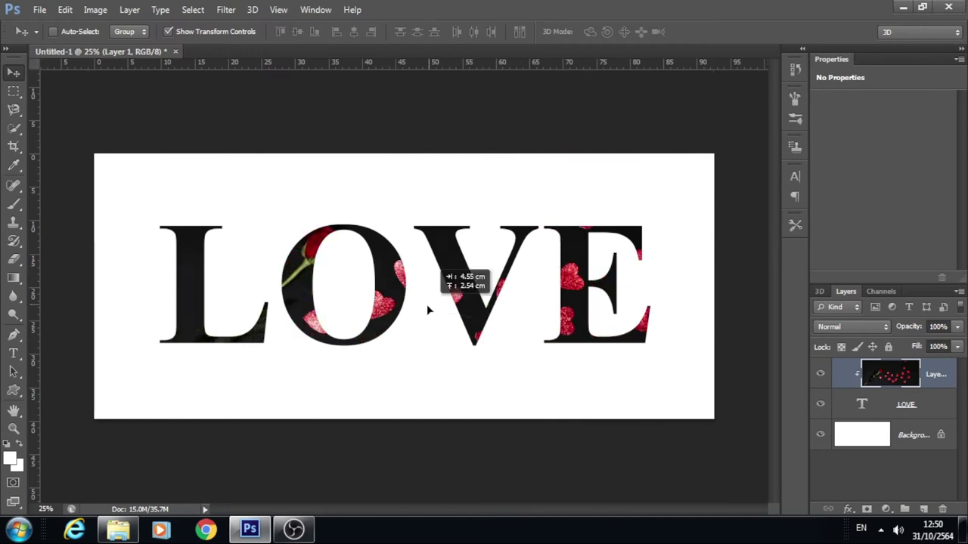
left_click_drag(426, 304, 413, 332)
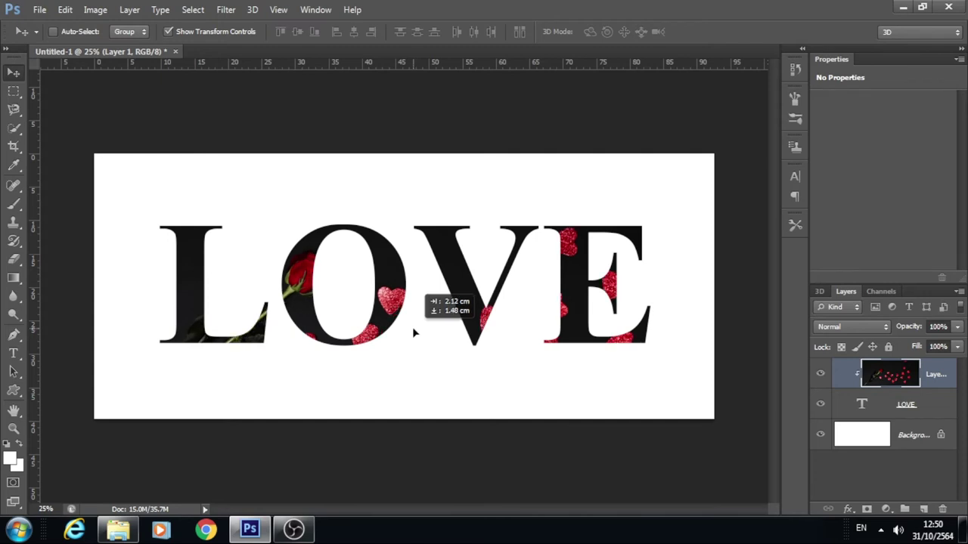
left_click_drag(413, 330, 413, 332)
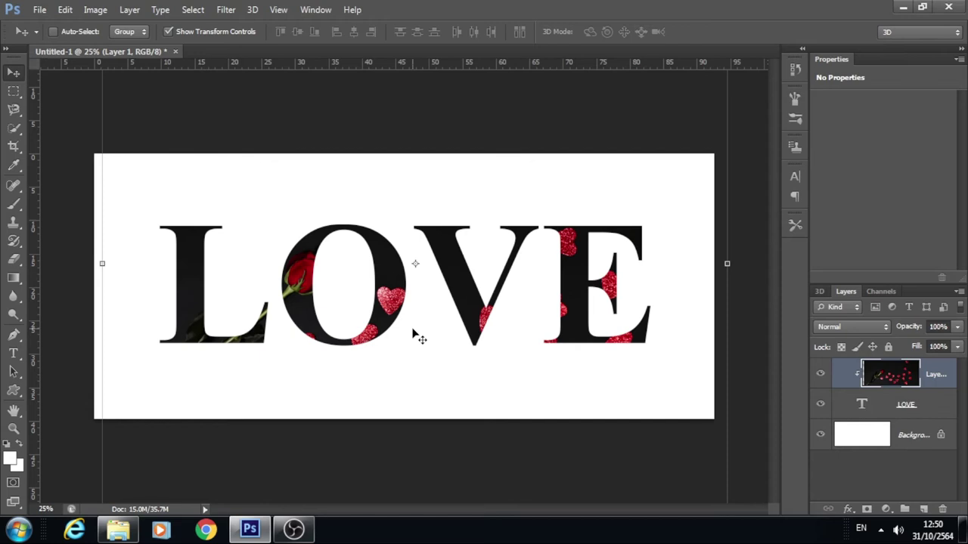
left_click_drag(398, 330, 394, 324)
key("m")
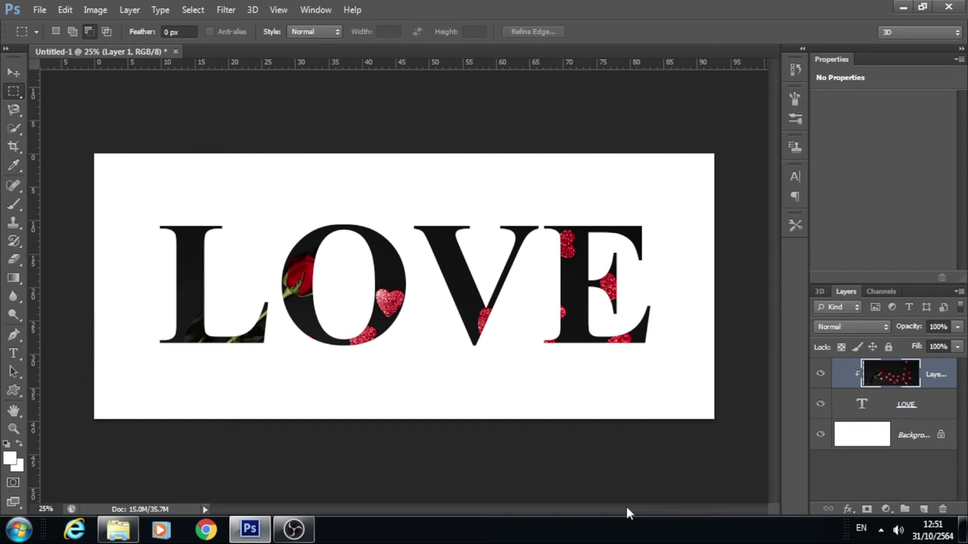
Select the LOVE text layer in the Layers panel.
left_click(863, 408)
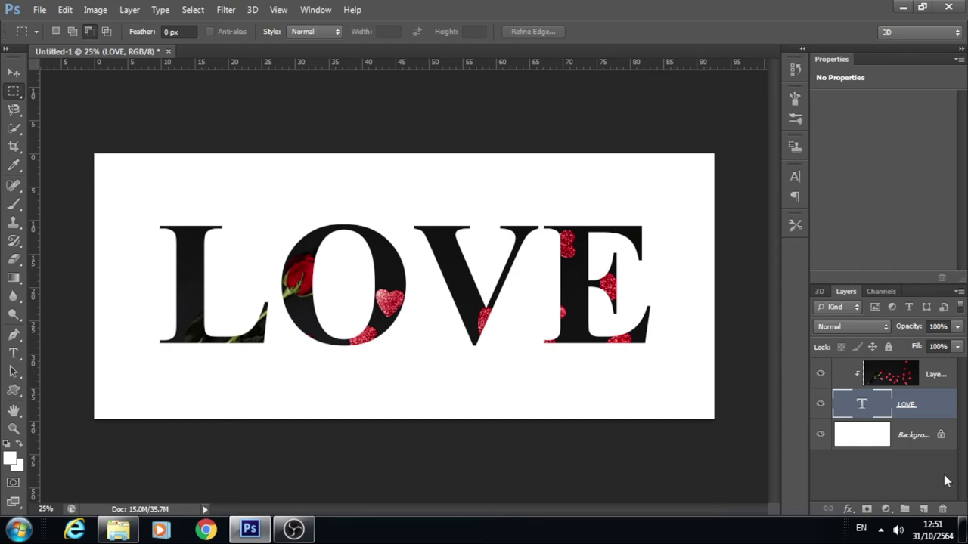
Add a Bevel & Emboss effect to LOVE using the Chisel Hard technique.
left_click(847, 510)
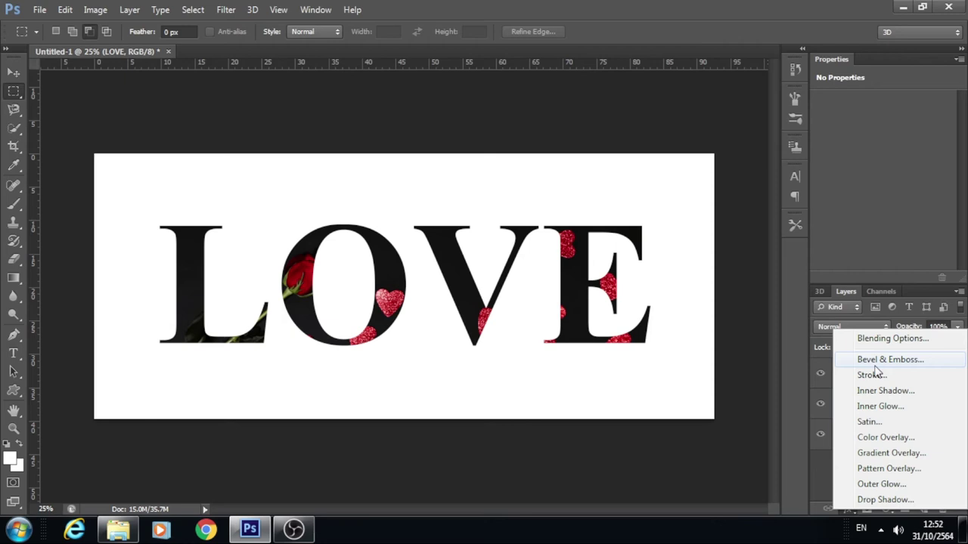
left_click(870, 361)
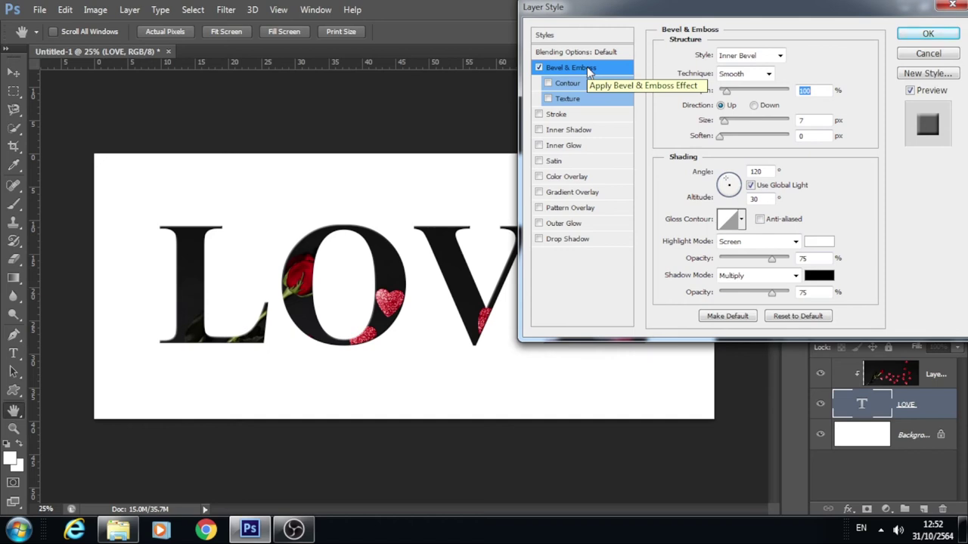
left_click(780, 56)
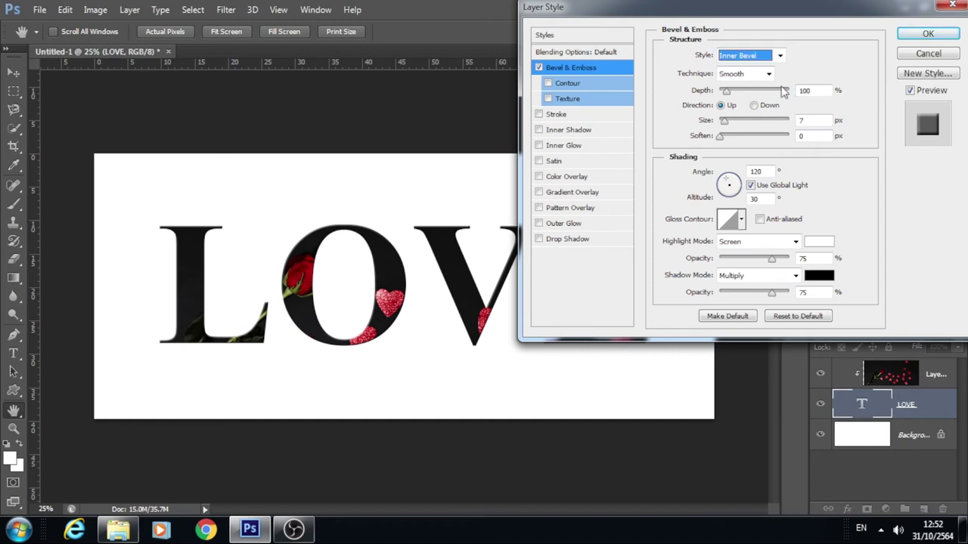
left_click(769, 75)
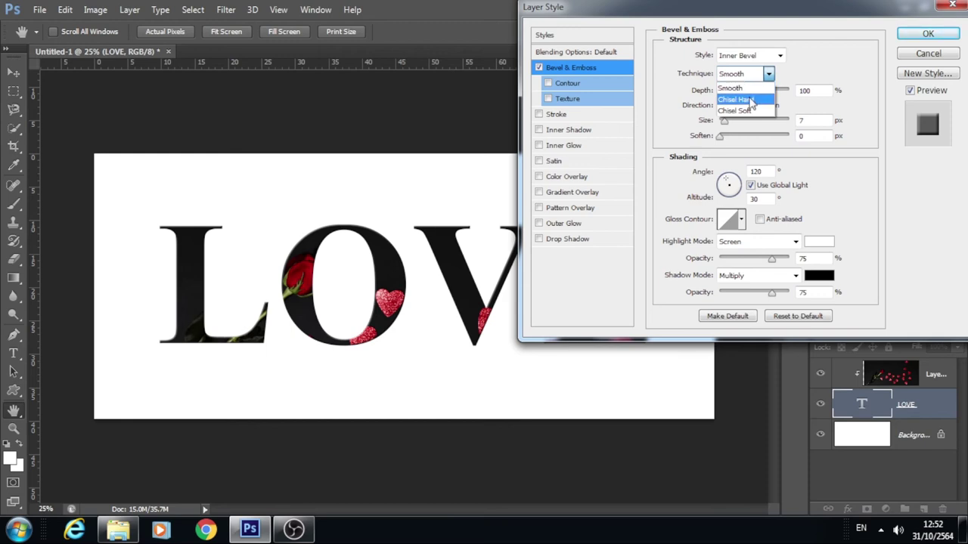
left_click(751, 101)
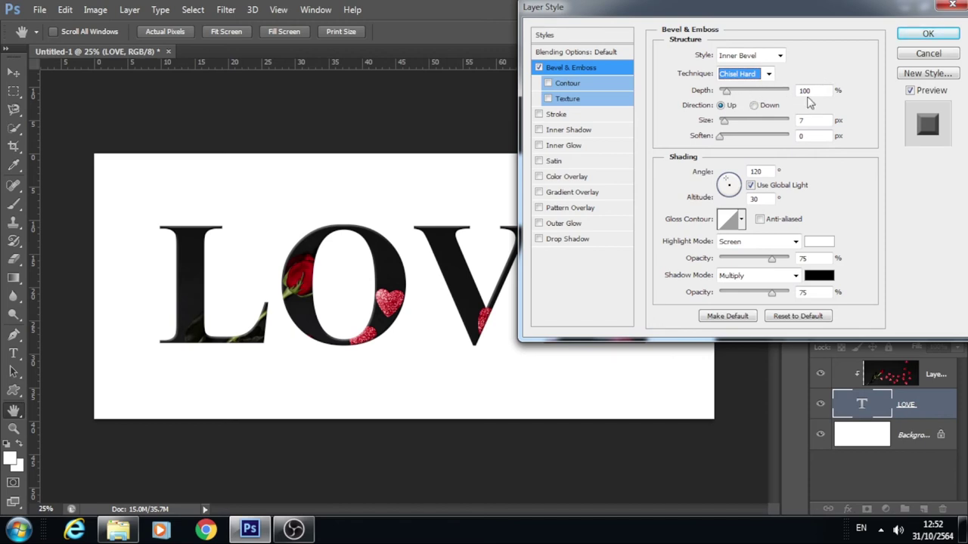
Set the bevel to depth 246%, size 18 px, soften 1 px, and apply it.
left_click(727, 92)
left_click_drag(726, 92, 737, 96)
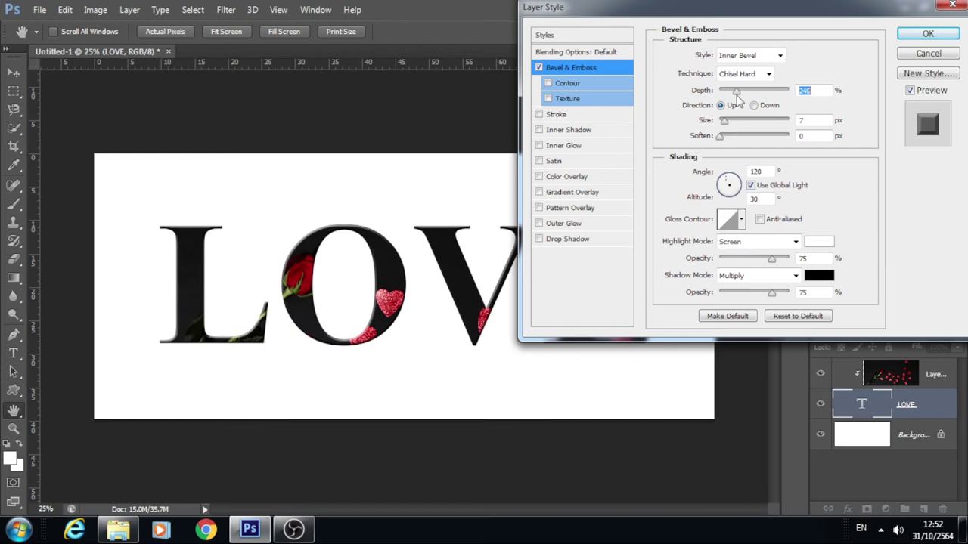
left_click_drag(737, 94, 735, 94)
left_click_drag(725, 123, 729, 124)
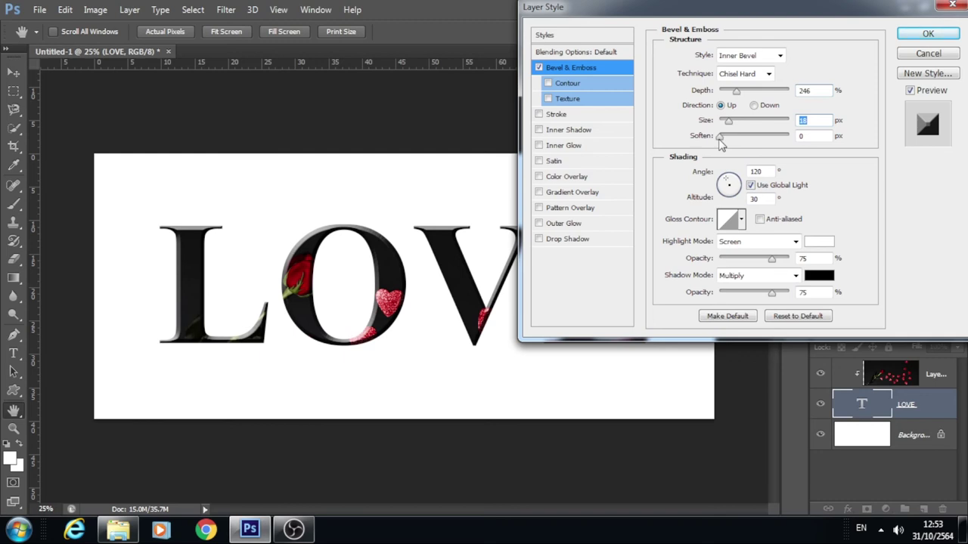
key("Tab")
left_click_drag(722, 145, 746, 150)
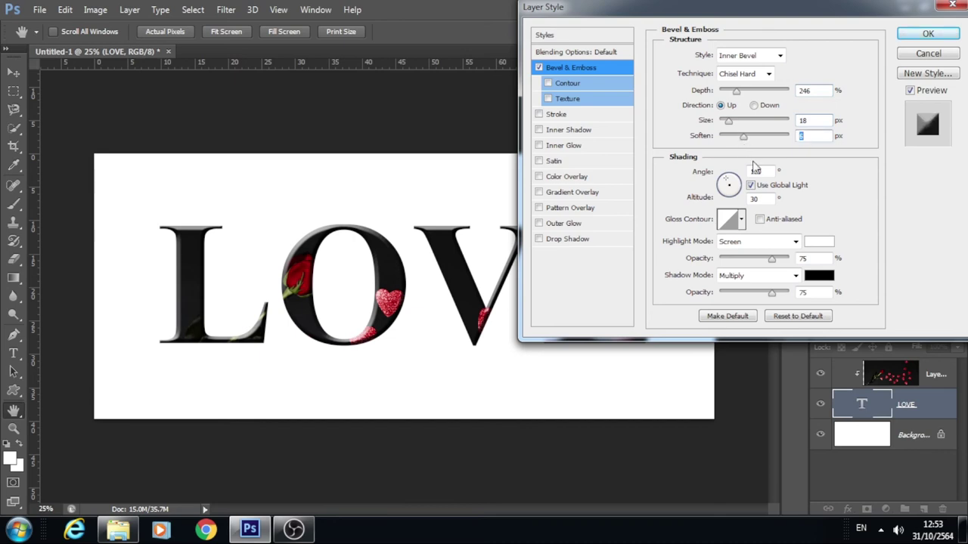
left_click_drag(764, 12, 670, 13)
left_click(832, 35)
key("m")
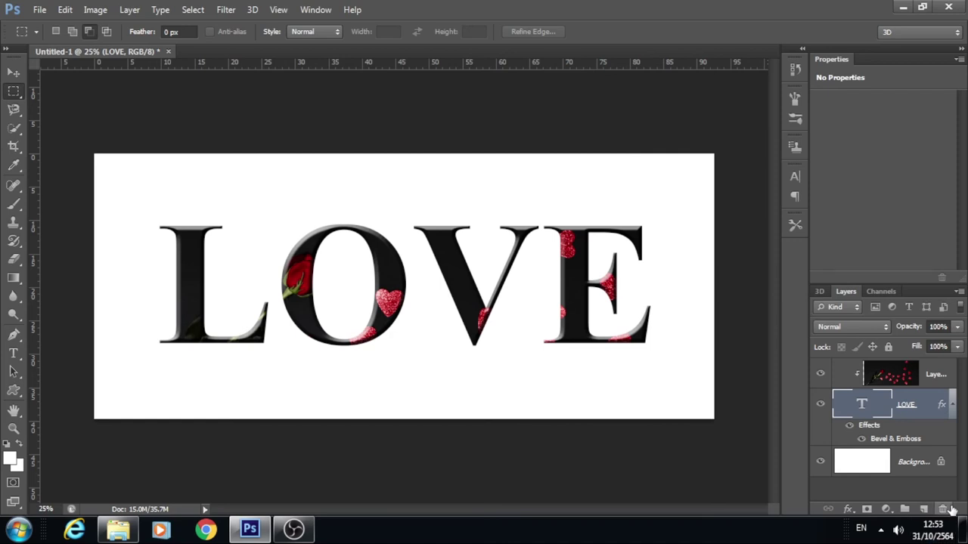
Add a 10 px black Stroke on the outside of the LOVE letters.
left_click(848, 509)
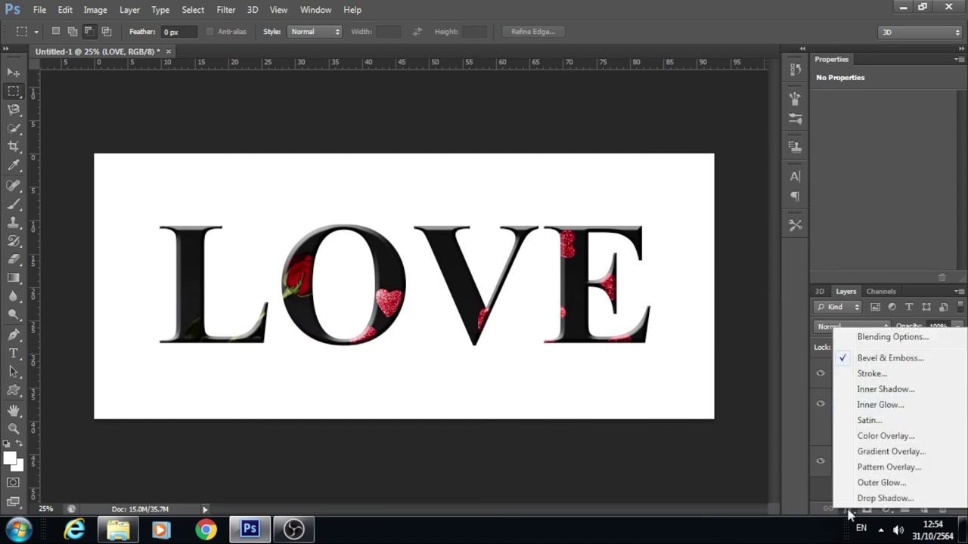
left_click(870, 375)
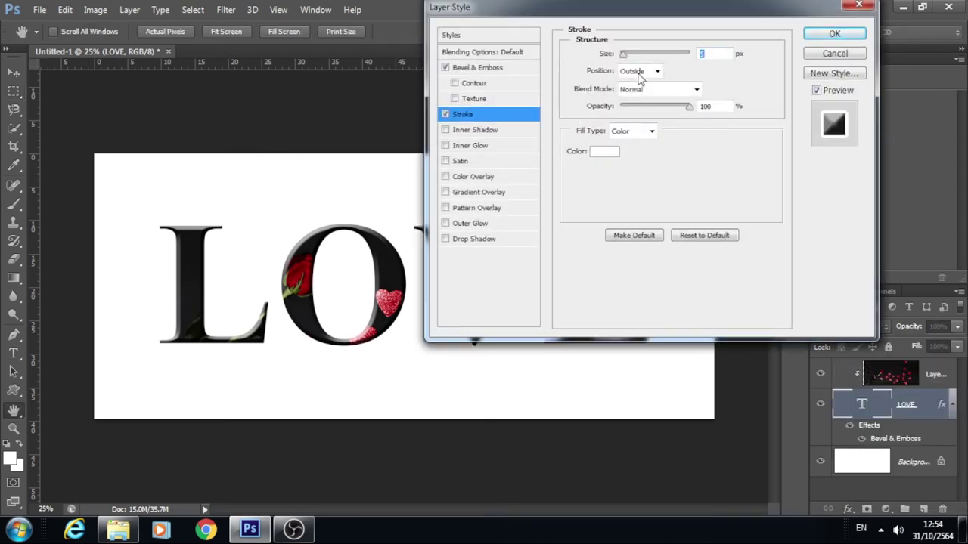
left_click_drag(624, 59, 627, 58)
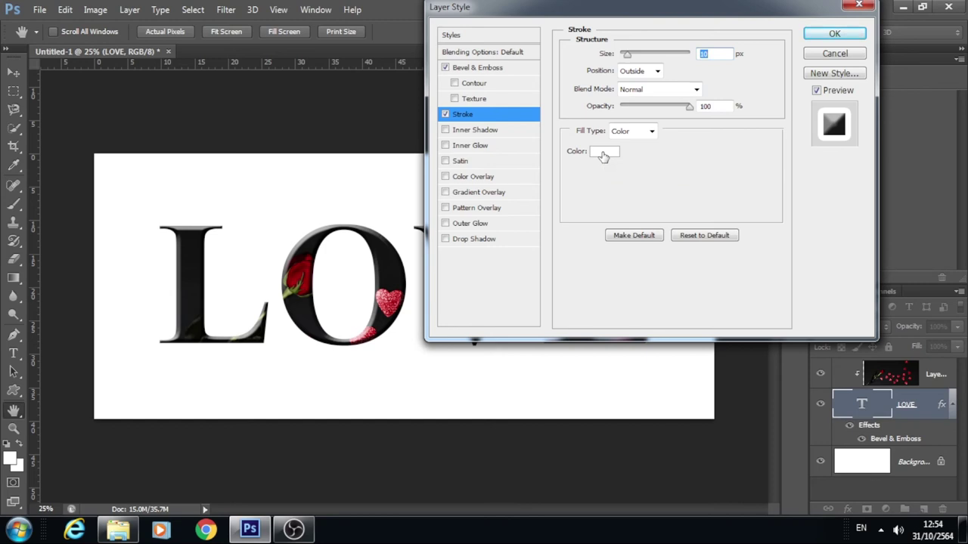
left_click(602, 156)
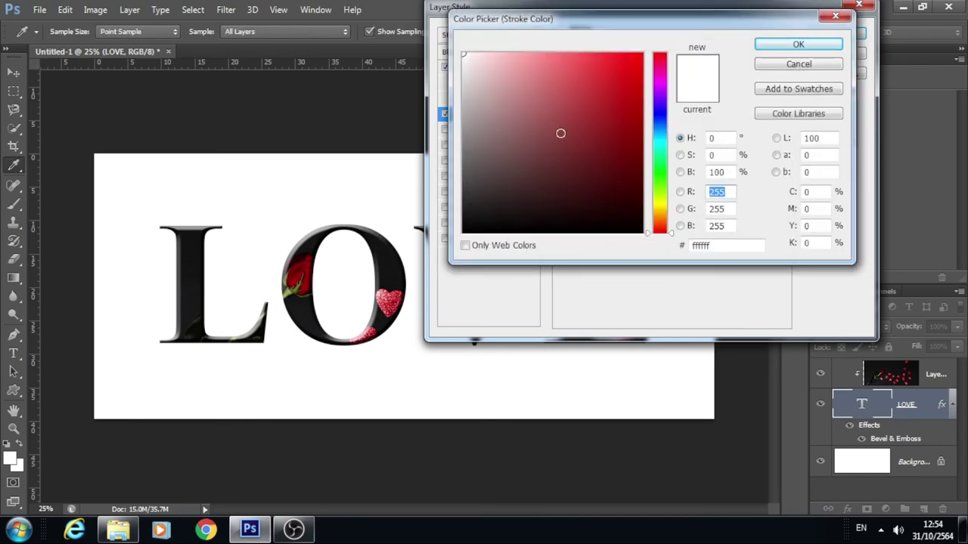
left_click_drag(474, 225, 442, 253)
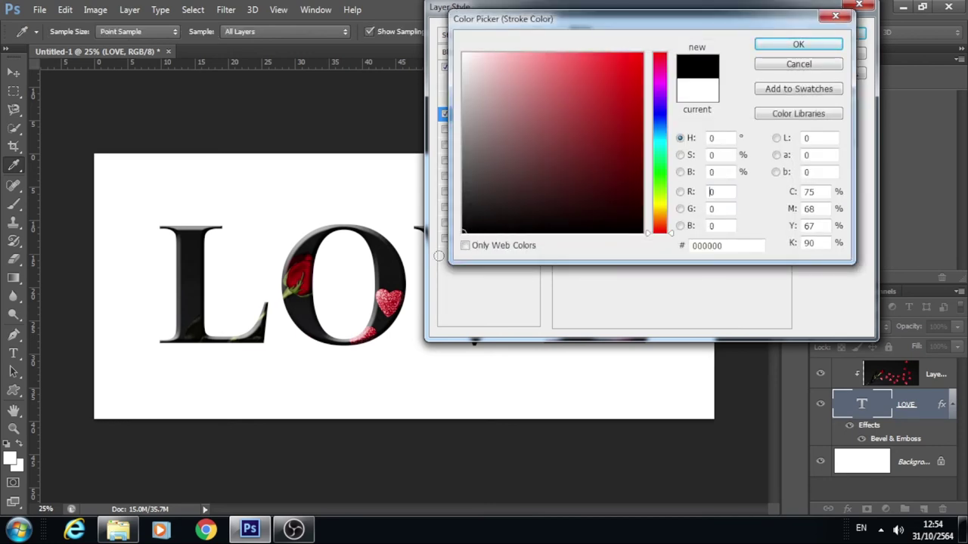
left_click(466, 225)
left_click_drag(467, 224, 477, 225)
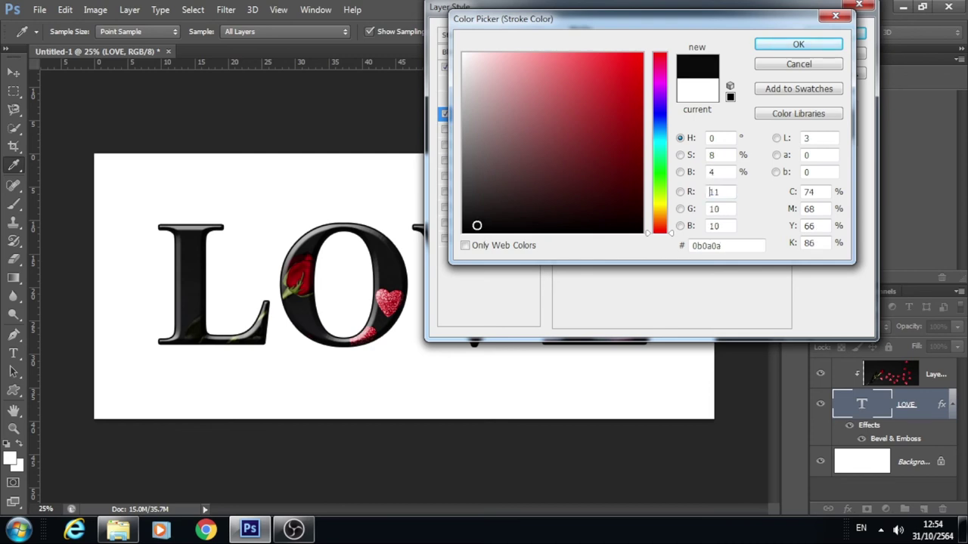
left_click_drag(477, 225, 442, 245)
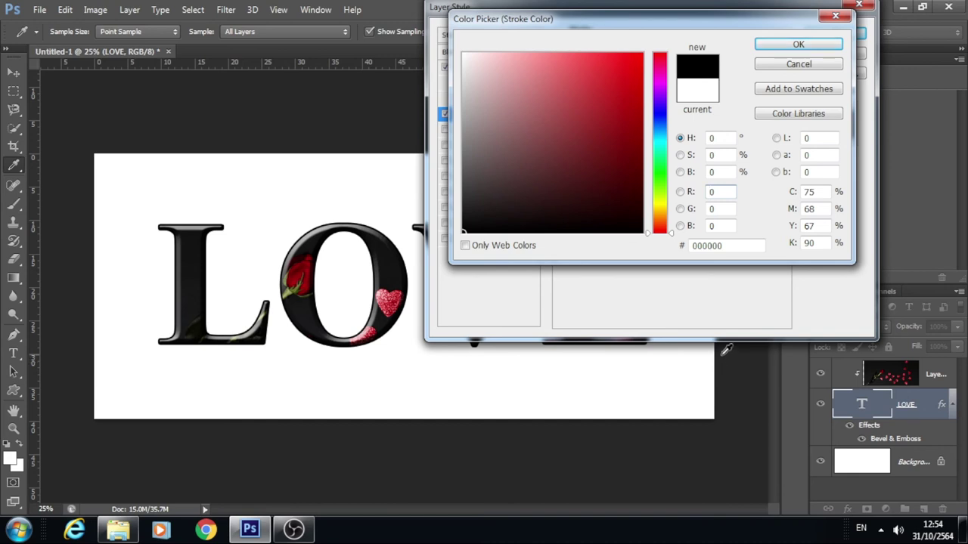
left_click(779, 47)
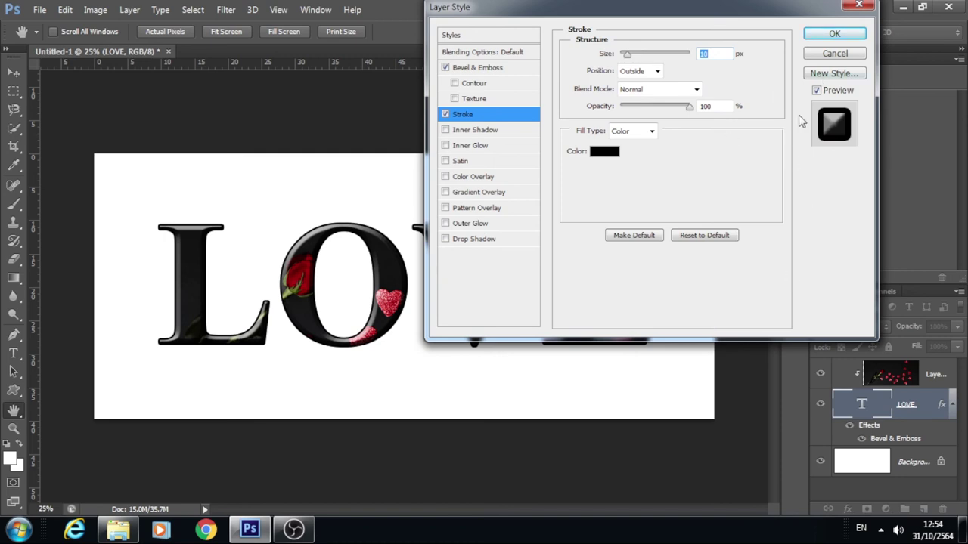
left_click(833, 37)
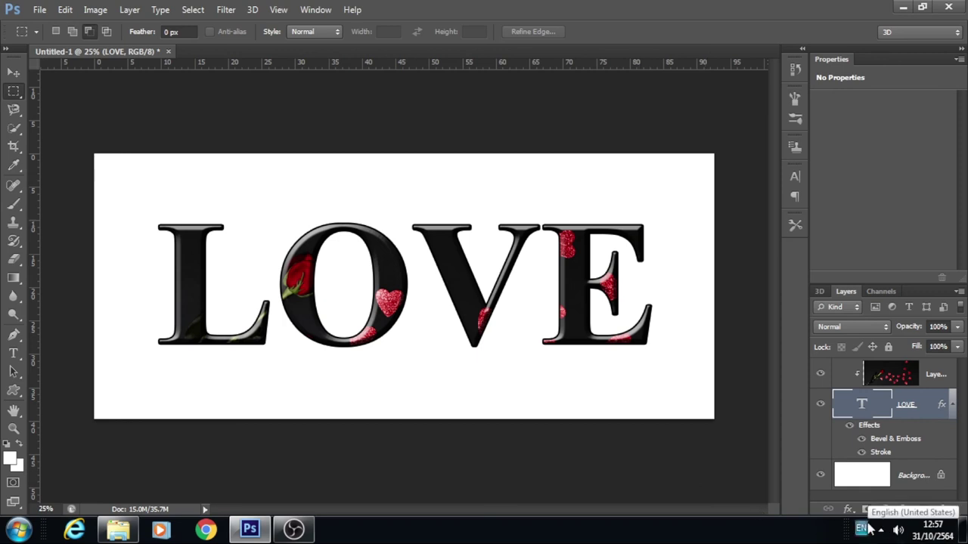
Hide the white Background layer and choose PNG as the Save As format.
left_click(820, 479)
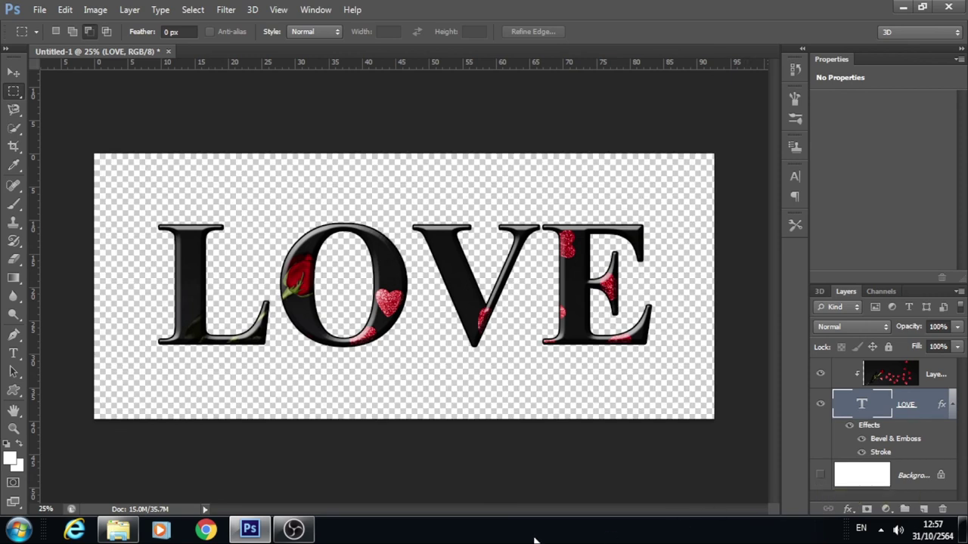
left_click(40, 9)
left_click(205, 179)
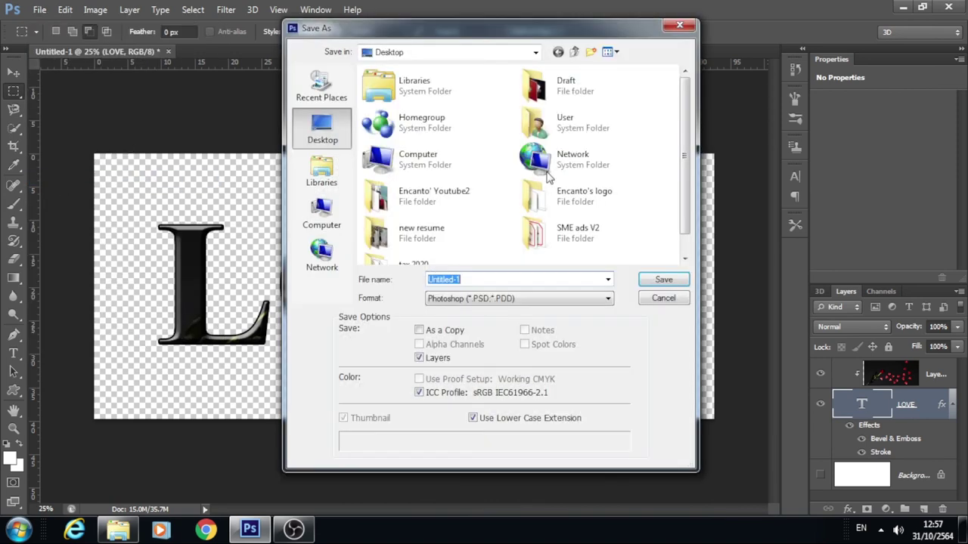
left_click(607, 298)
left_click(437, 469)
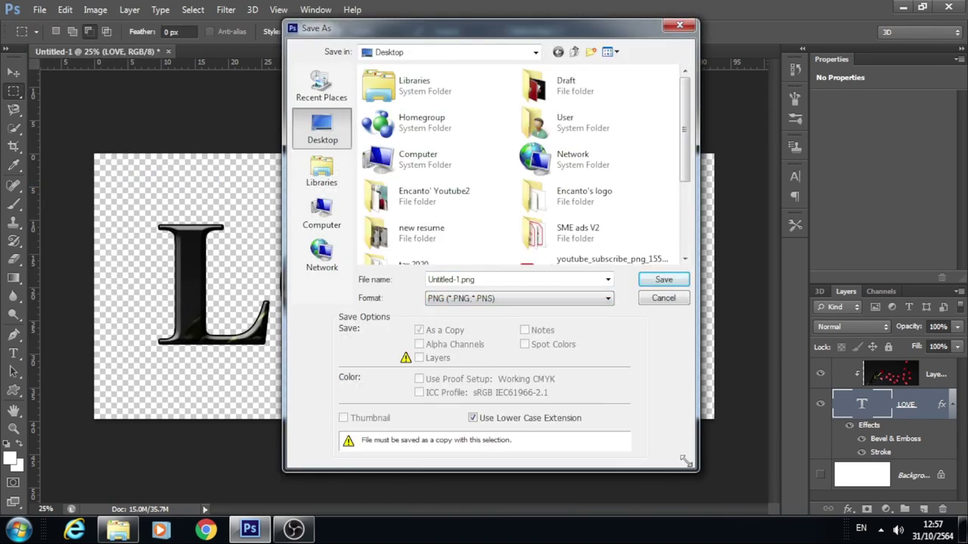
Name the file 'LOVE sign' and save it, accepting the PNG options.
double_click(476, 280)
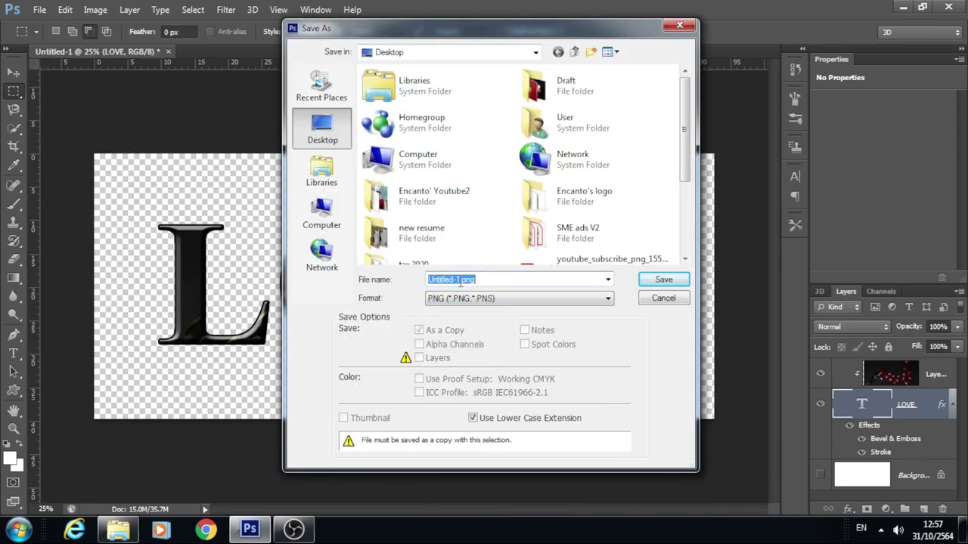
type("LO")
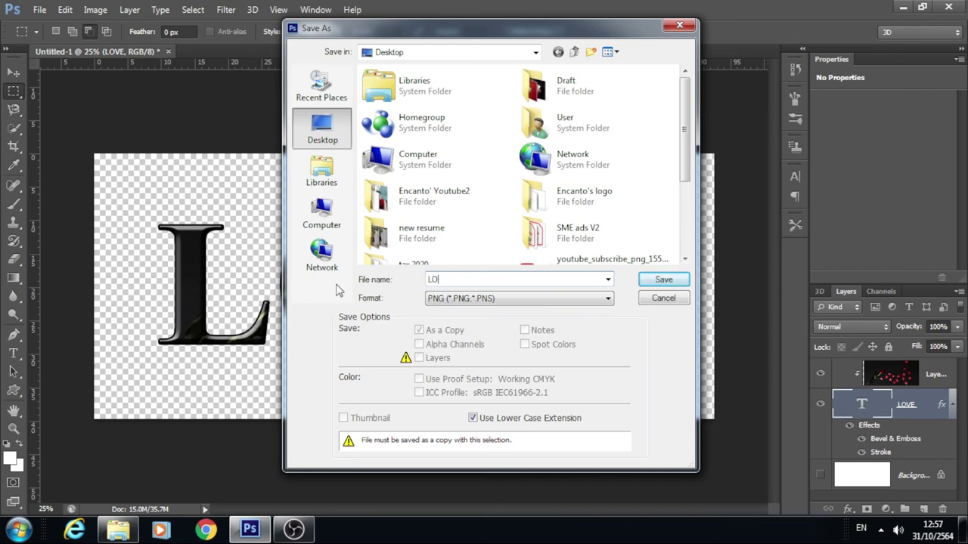
type("VE sign")
left_click(663, 280)
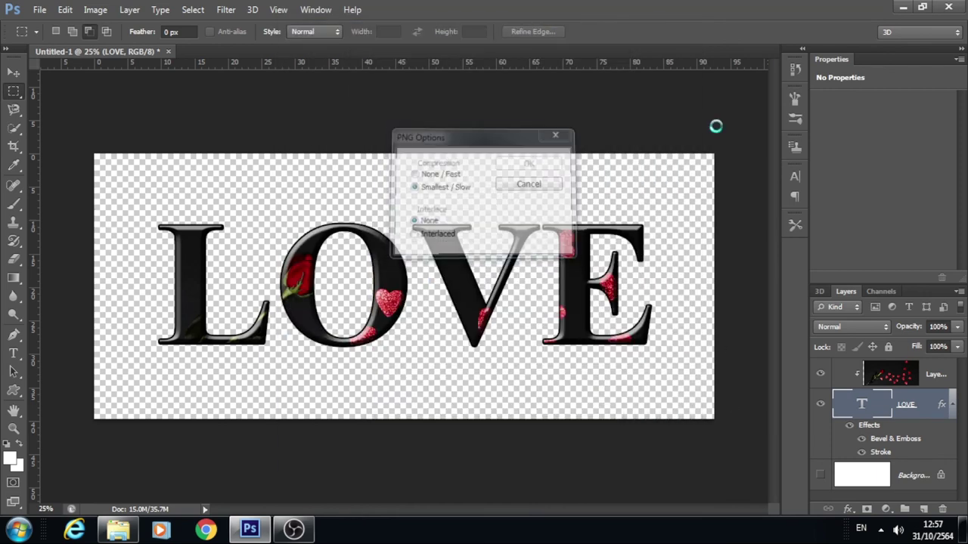
key("Return")
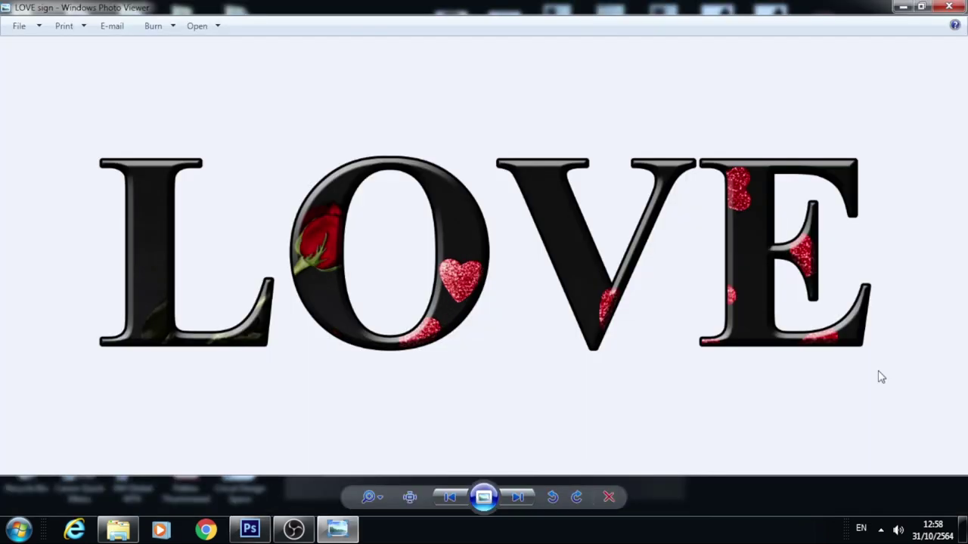